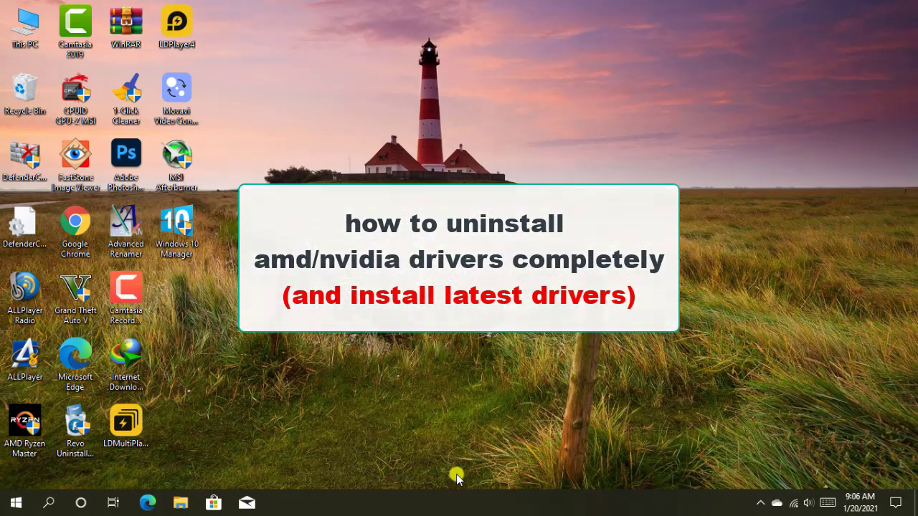
- Switch to Google Chrome and open the Drivers & Support page of amd.com
{"action": "right_click", "coordinate": [84, 226]}
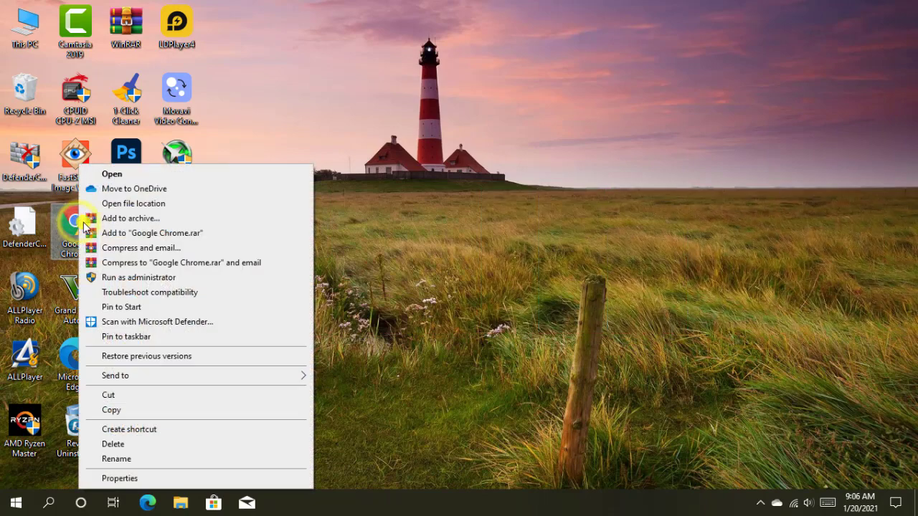
{"action": "left_click", "coordinate": [113, 174]}
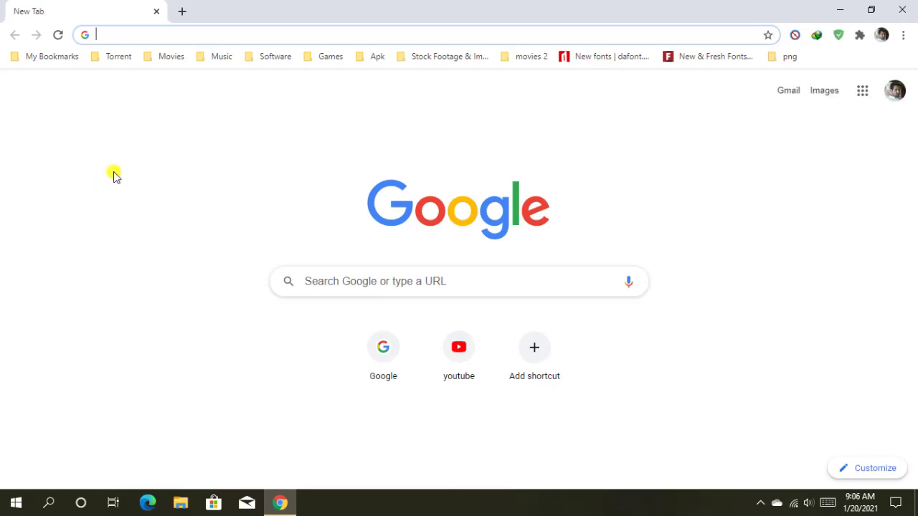
{"action": "type", "text": "amd."}
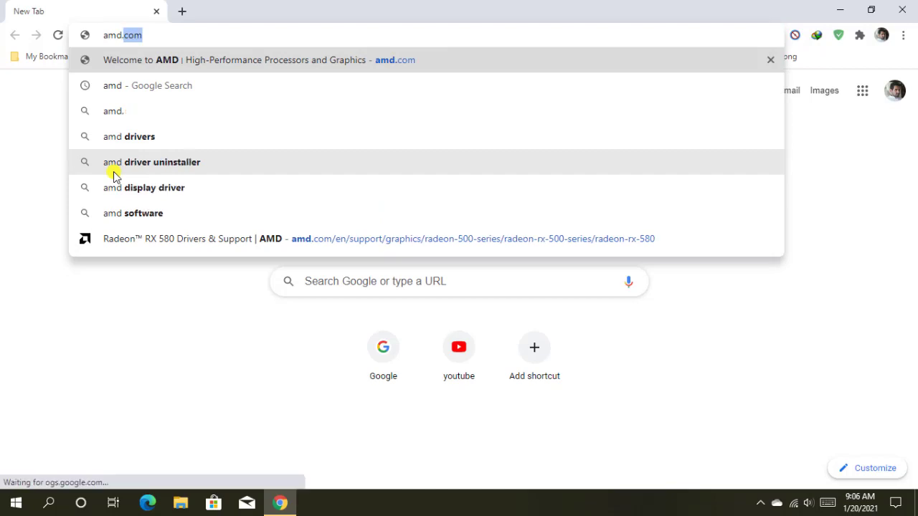
{"action": "type", "text": "com"}
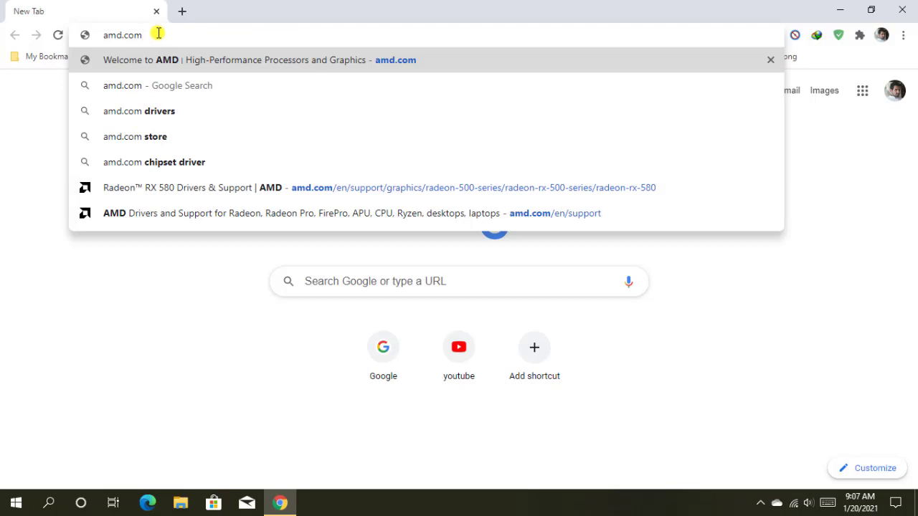
{"action": "key", "text": "Return"}
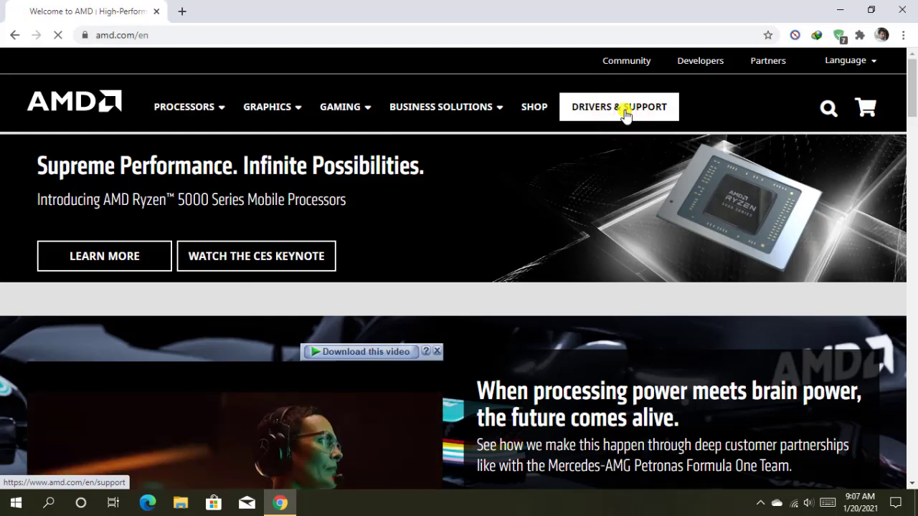
{"action": "left_click", "coordinate": [625, 114]}
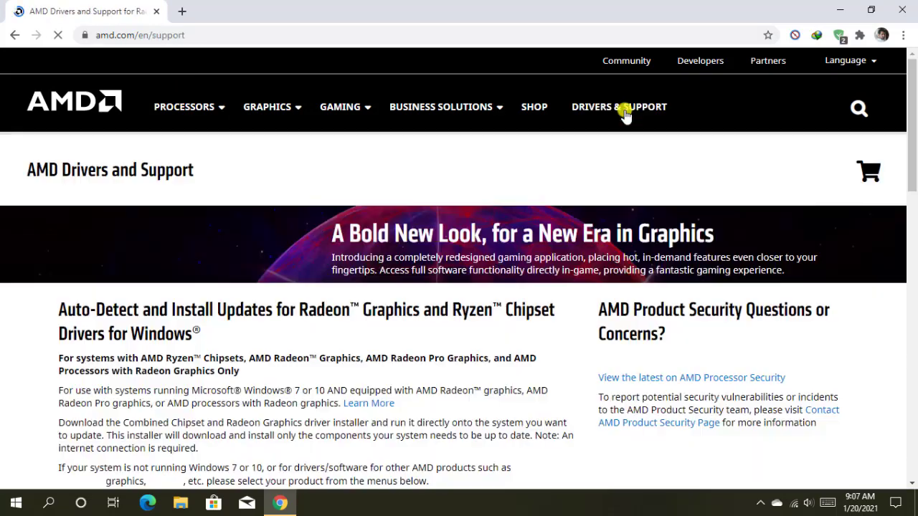
- Choose Radeon RX 580 in the product search and submit it to open its driver page
{"action": "scroll", "coordinate": [483, 313], "scroll_direction": "down", "scroll_amount": 5}
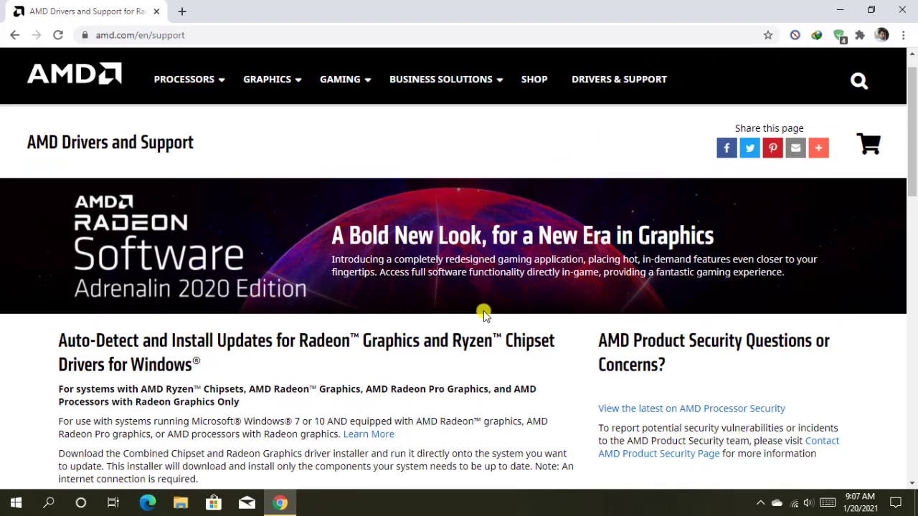
{"action": "scroll", "coordinate": [484, 313], "scroll_direction": "down", "scroll_amount": 2}
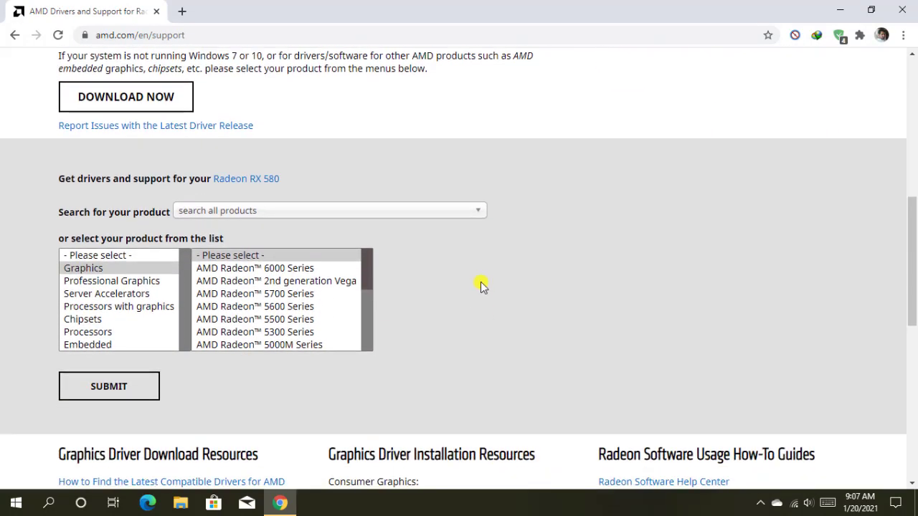
{"action": "left_click", "coordinate": [480, 214]}
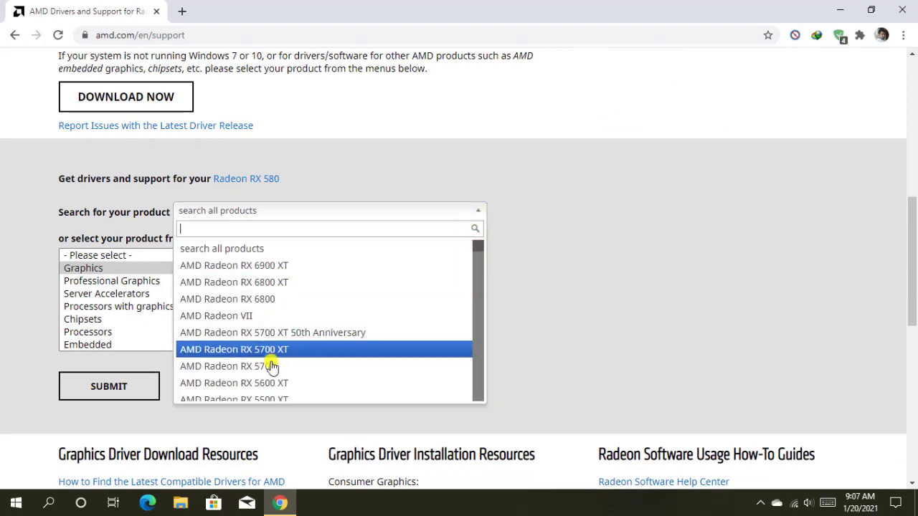
{"action": "scroll", "coordinate": [273, 364], "scroll_direction": "down", "scroll_amount": 3}
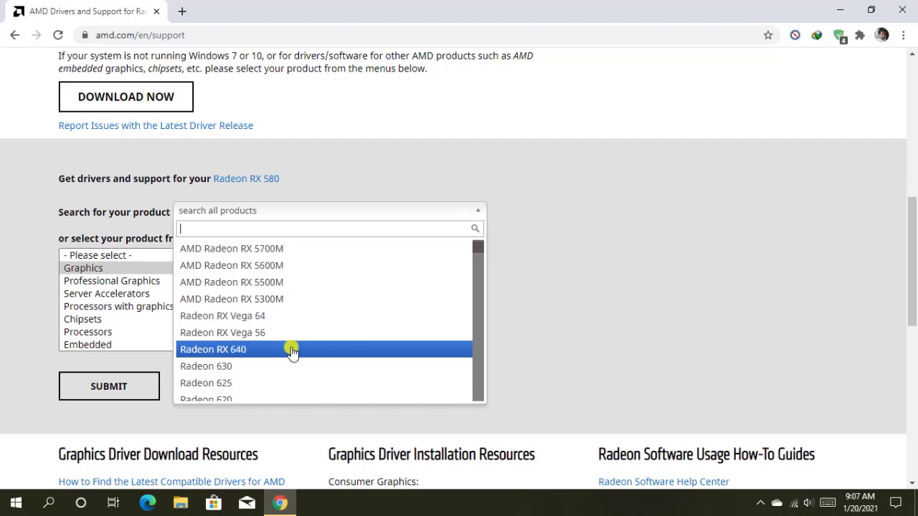
{"action": "scroll", "coordinate": [292, 351], "scroll_direction": "down", "scroll_amount": 4}
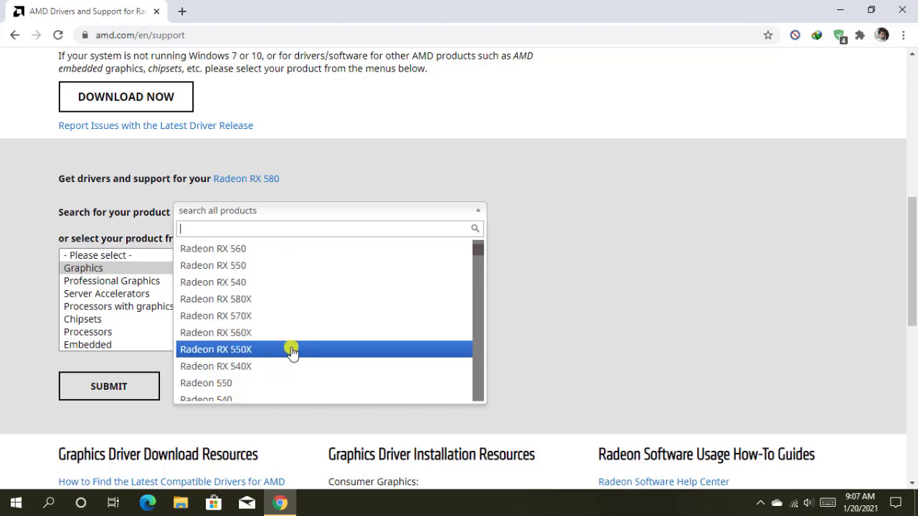
{"action": "scroll", "coordinate": [292, 351], "scroll_direction": "up", "scroll_amount": 1}
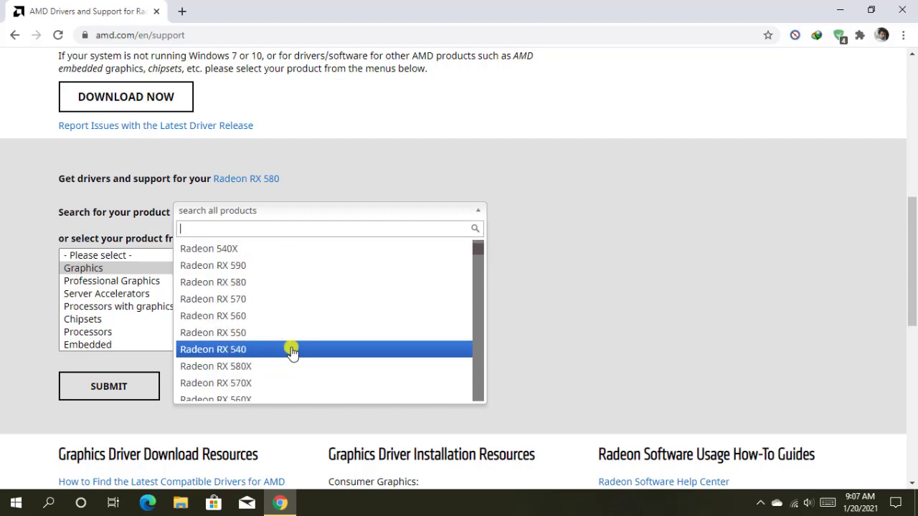
{"action": "left_click", "coordinate": [238, 284]}
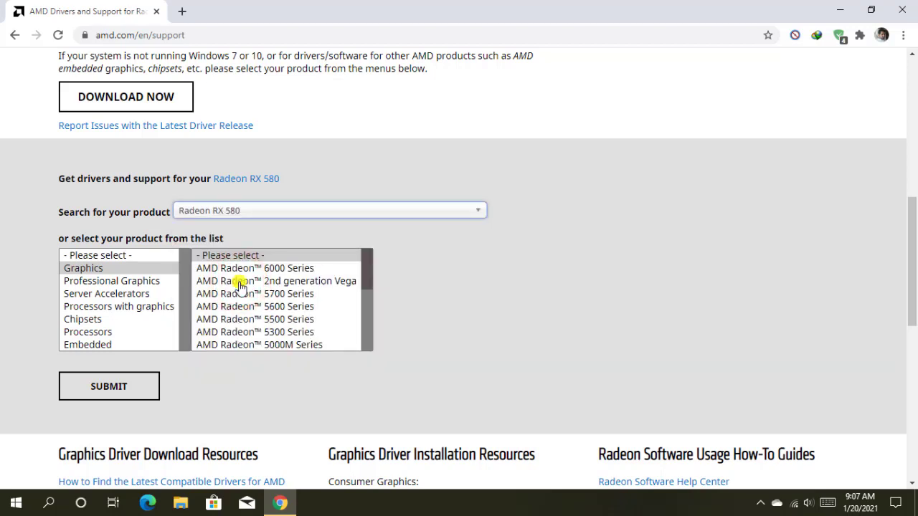
{"action": "left_click", "coordinate": [121, 390]}
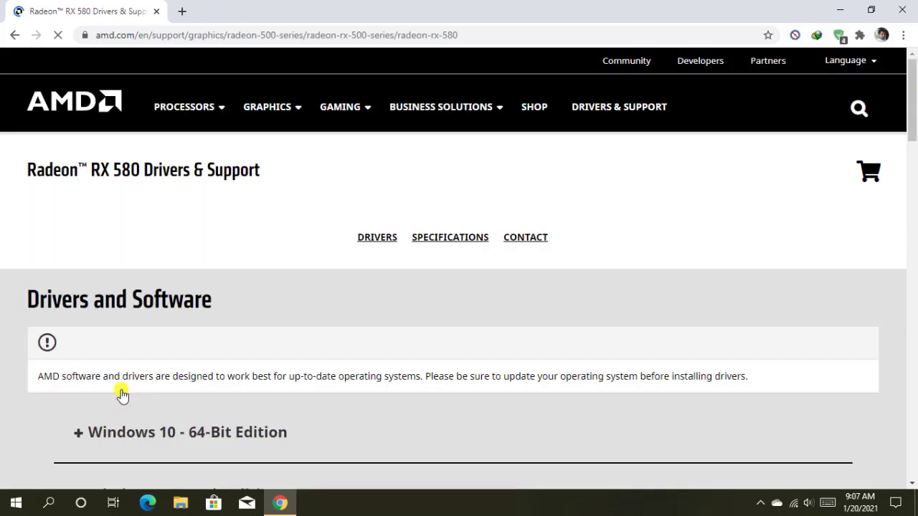
- Expand the Windows 10 - 64-Bit Edition drivers and compare the Adrenalin 2020 Edition 20.12.1 Optional and 20.11.2 Recommended revisions
{"action": "scroll", "coordinate": [212, 386], "scroll_direction": "down", "scroll_amount": 2}
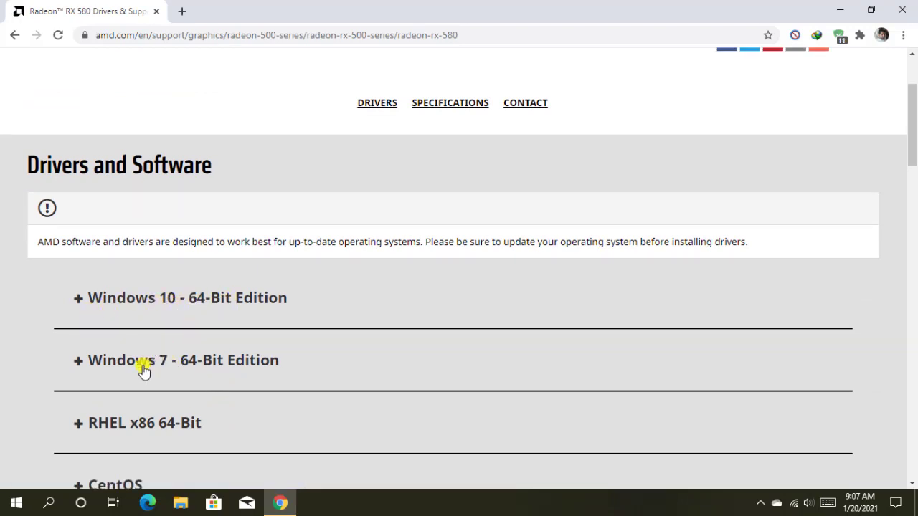
{"action": "left_click", "coordinate": [153, 301]}
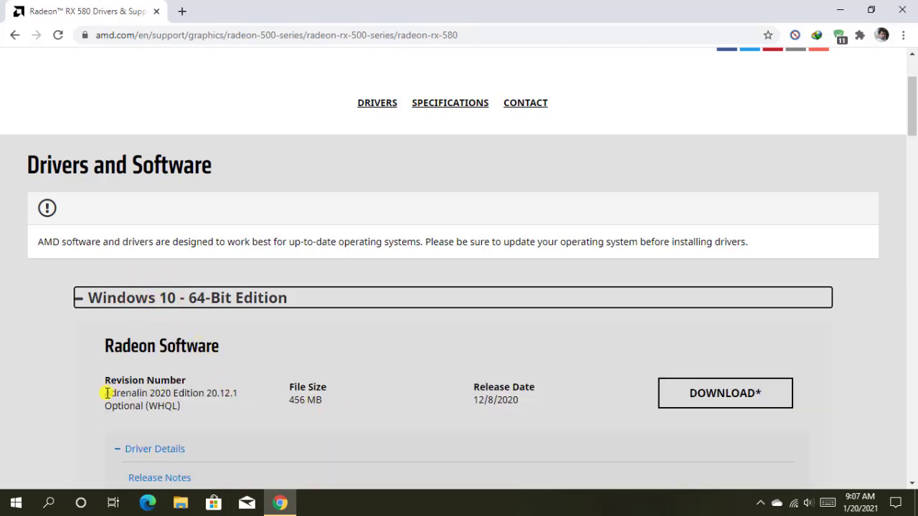
{"action": "left_click_drag", "start_coordinate": [107, 393], "coordinate": [173, 406]}
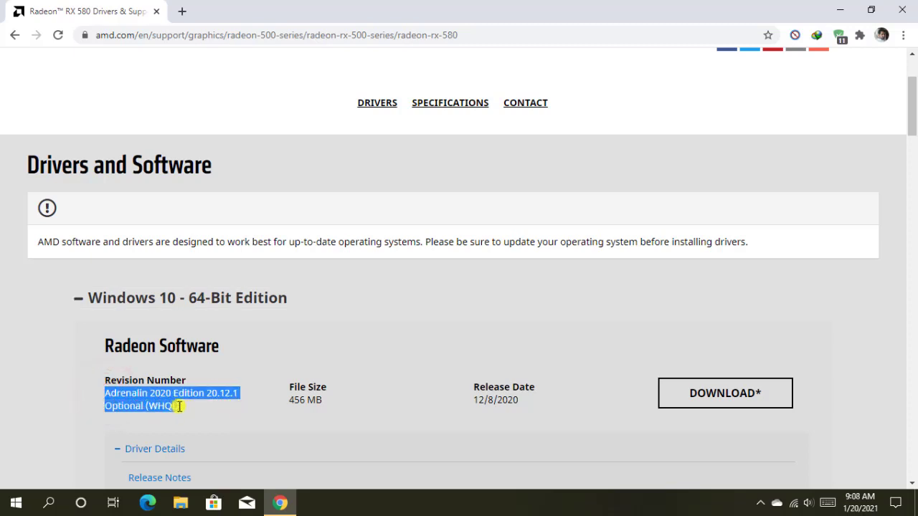
{"action": "scroll", "coordinate": [190, 406], "scroll_direction": "down", "scroll_amount": 3}
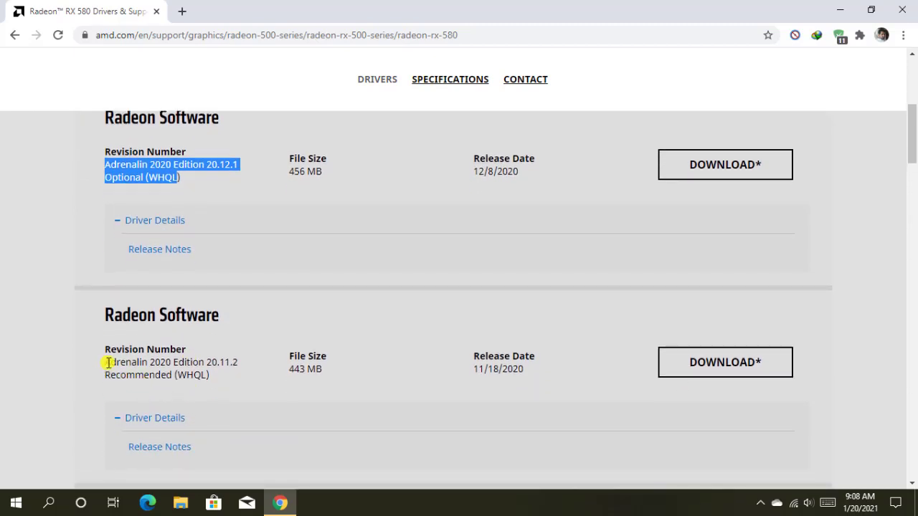
{"action": "left_click_drag", "start_coordinate": [107, 362], "coordinate": [206, 376]}
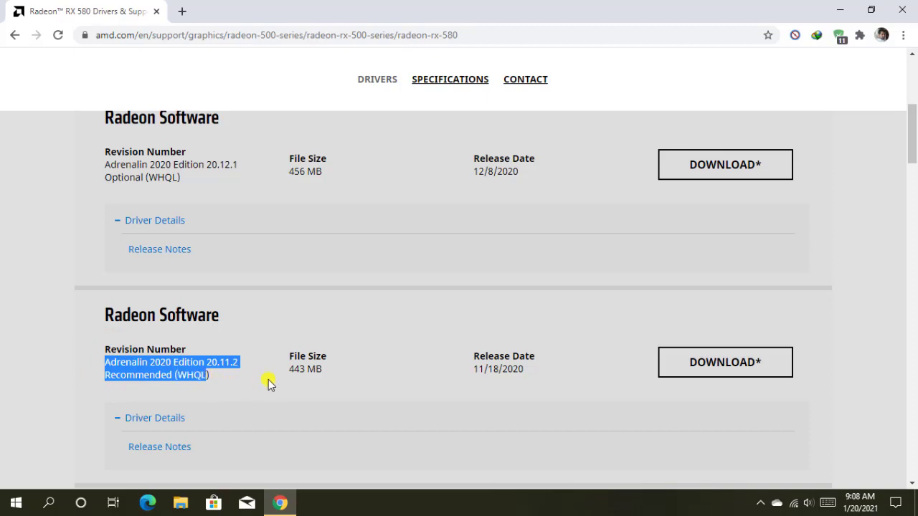
{"action": "scroll", "coordinate": [270, 384], "scroll_direction": "up", "scroll_amount": 2}
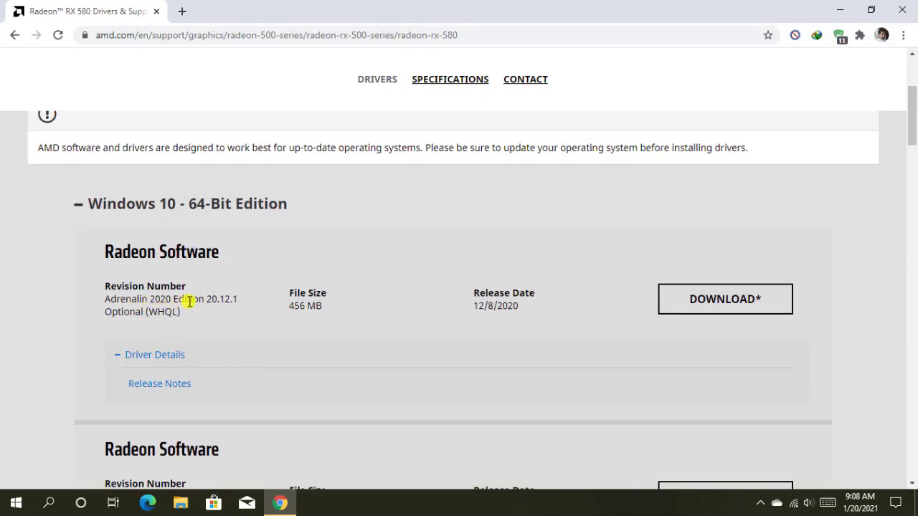
- Download Adrenalin 2020 Edition 20.12.1, reusing the existing file if complete, and dismiss the download dialog and AMD sign-up form
{"action": "left_click", "coordinate": [737, 304]}
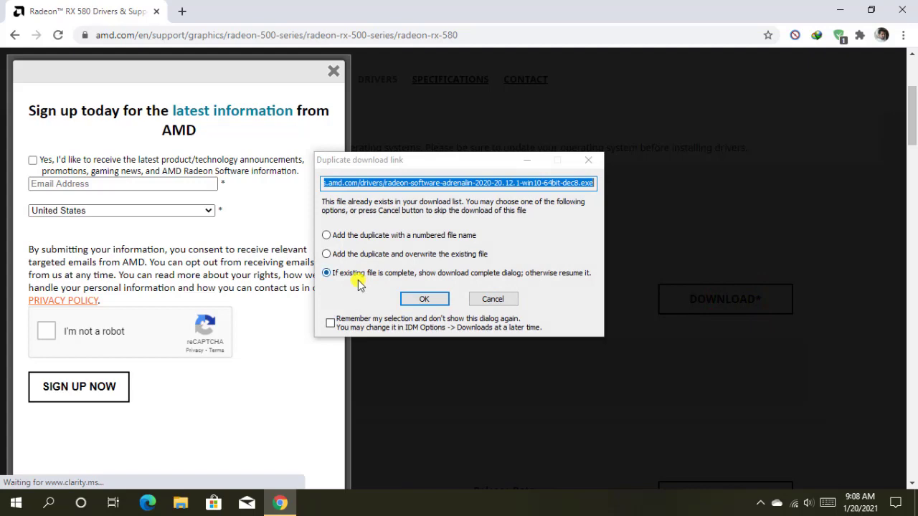
{"action": "left_click", "coordinate": [428, 299]}
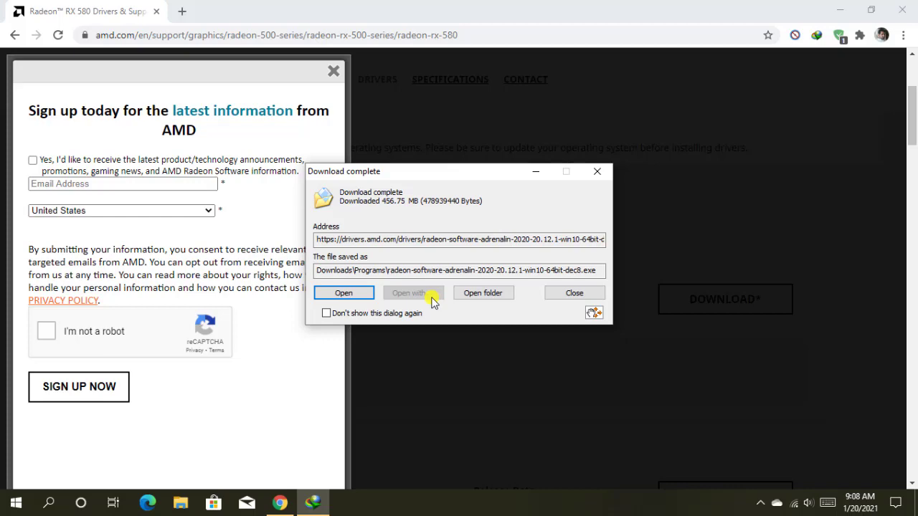
{"action": "left_click", "coordinate": [552, 294]}
{"action": "left_click", "coordinate": [331, 74]}
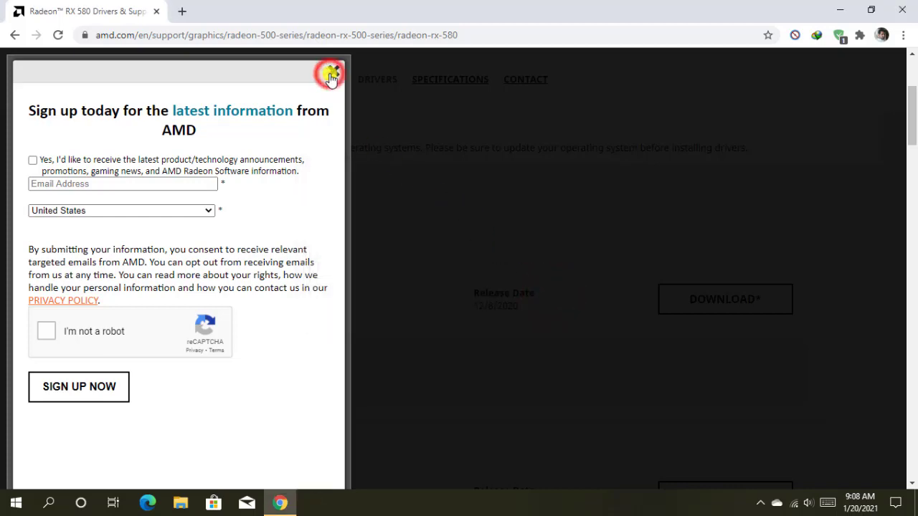
- Replace the AMD page with a new tab and search Google for "display driver uninstaller"
{"action": "left_click", "coordinate": [179, 12]}
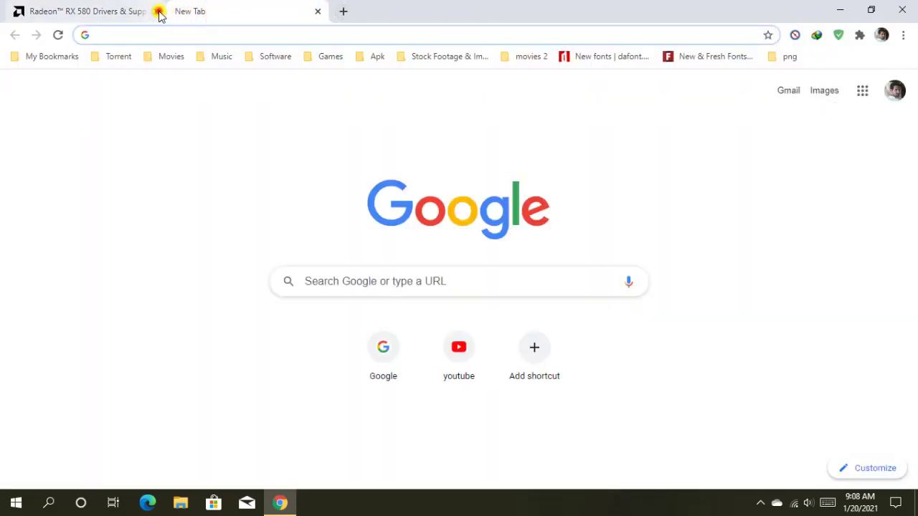
{"action": "left_click", "coordinate": [159, 11]}
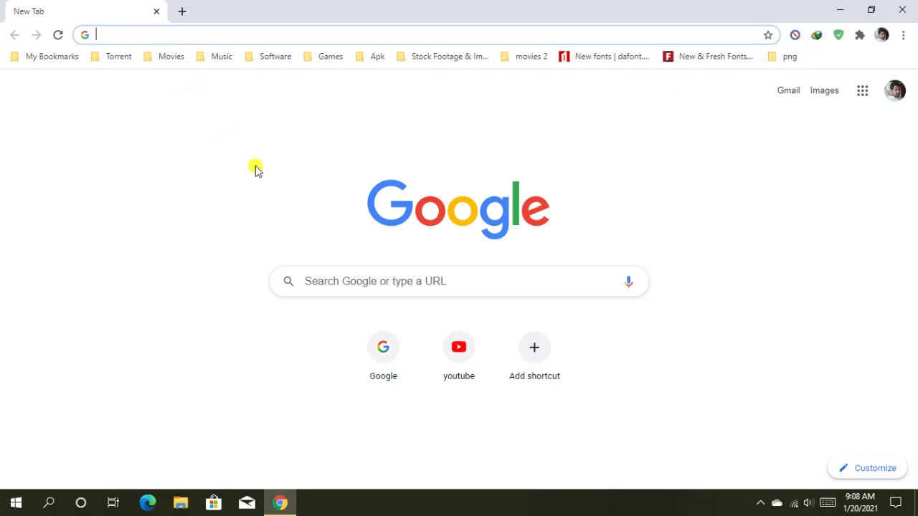
{"action": "left_click", "coordinate": [379, 348]}
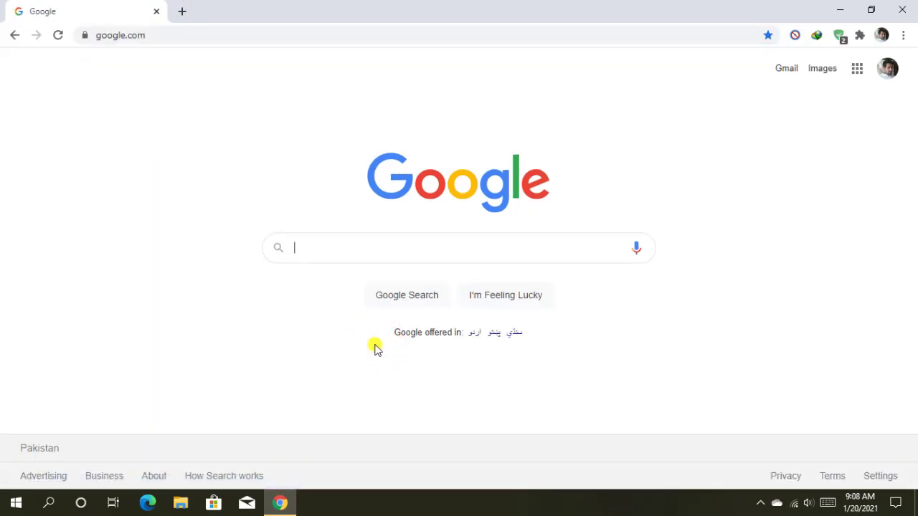
{"action": "type", "text": "di"}
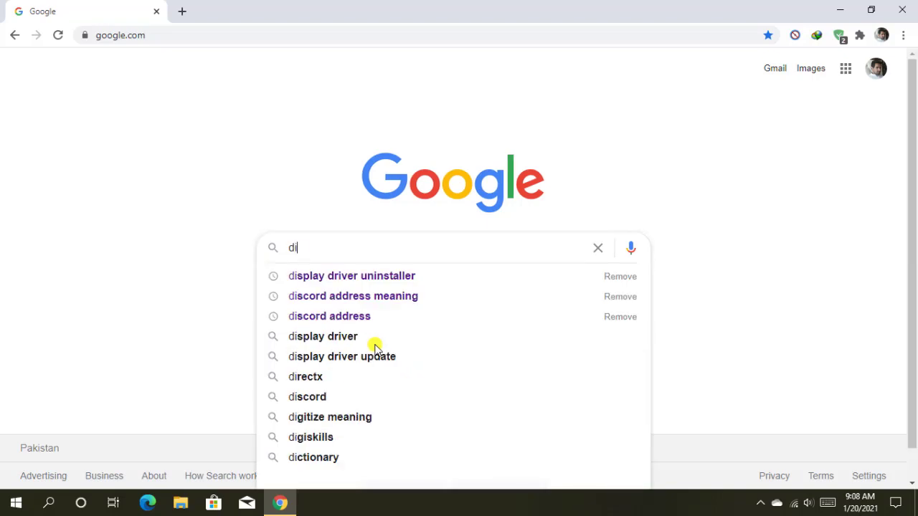
{"action": "type", "text": "splay "}
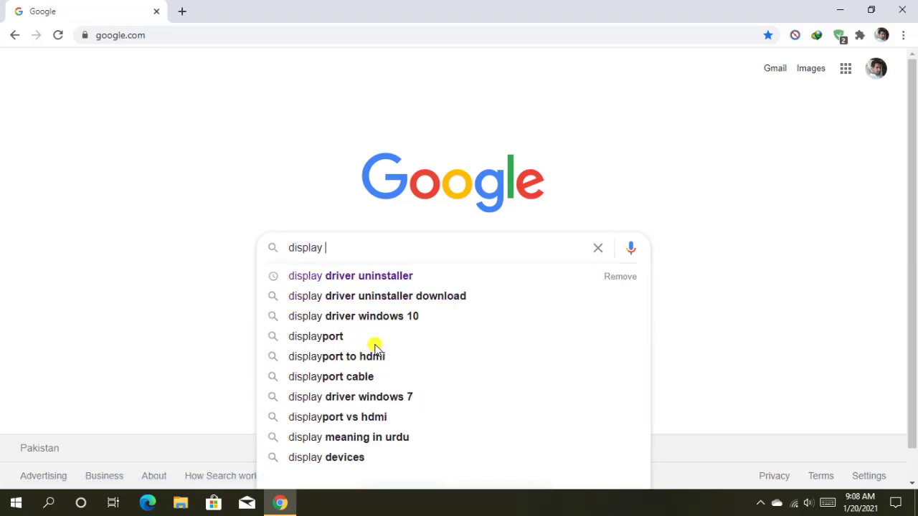
{"action": "type", "text": "driv"}
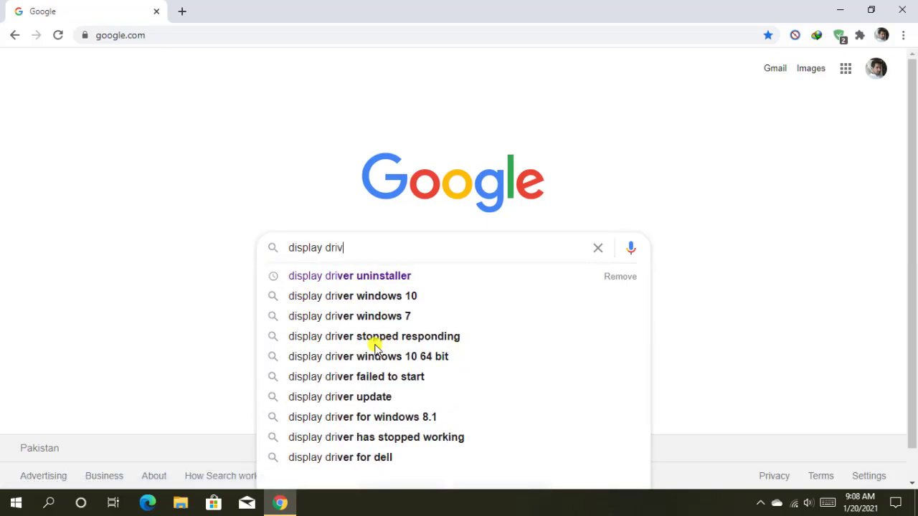
{"action": "type", "text": "er uni"}
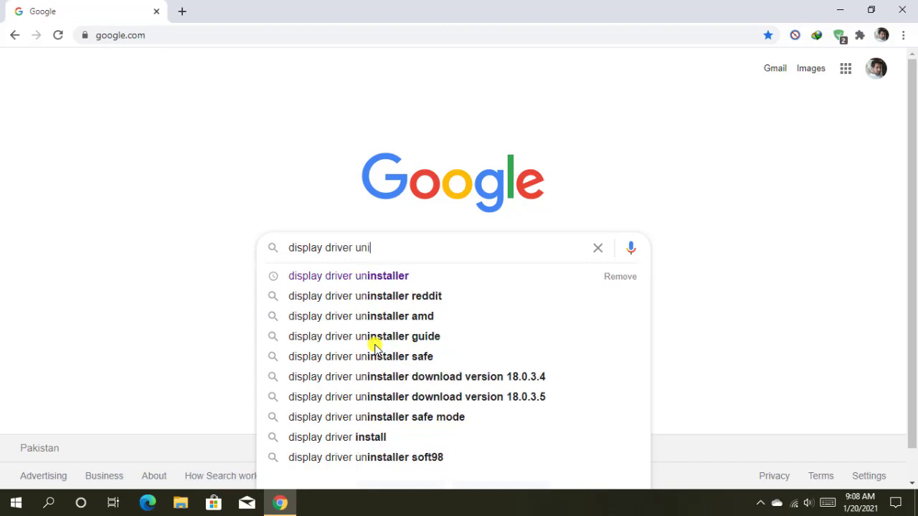
{"action": "type", "text": "nstall"}
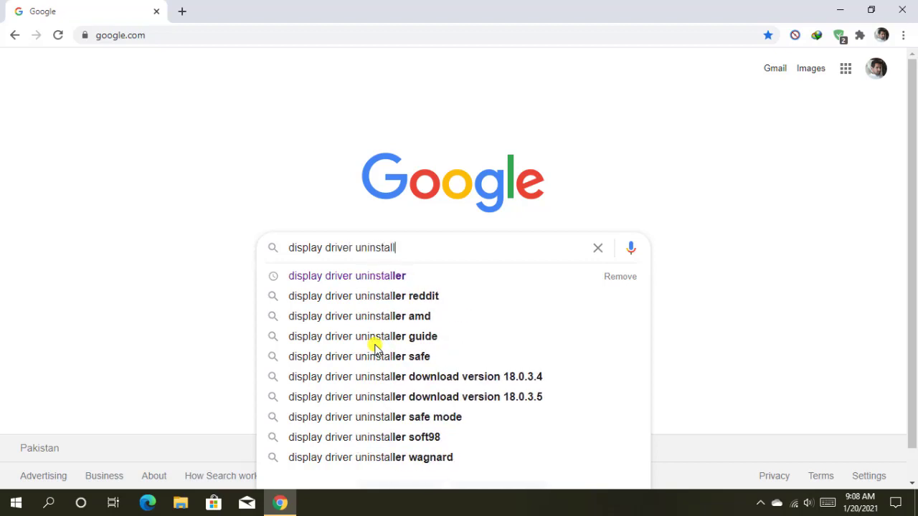
{"action": "type", "text": "er"}
{"action": "key", "text": "Return"}
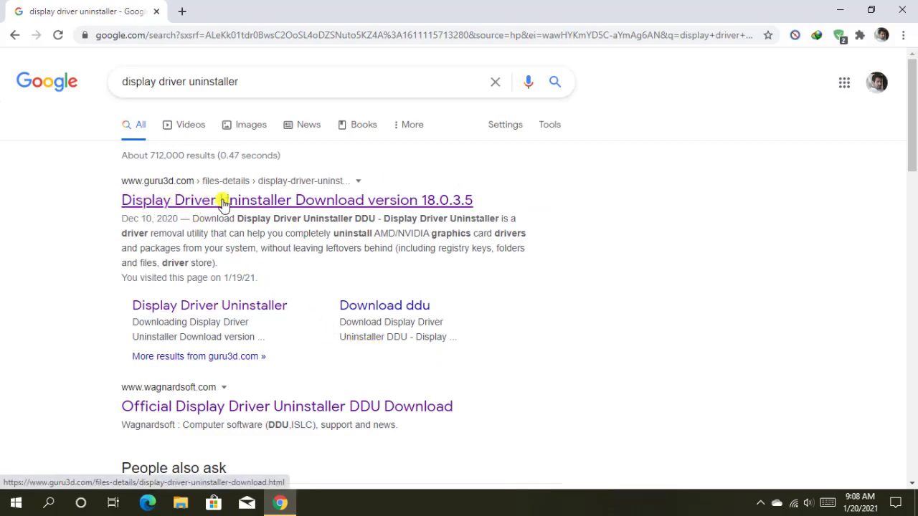
- Open Guru3D's Display Driver Uninstaller version 18.0.3.5 page from the search results and find its download locations
{"action": "left_click", "coordinate": [309, 204]}
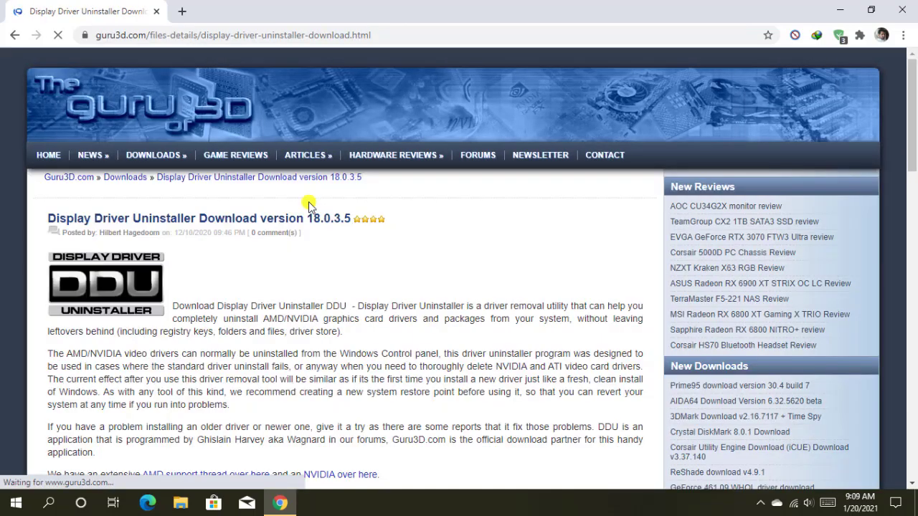
{"action": "scroll", "coordinate": [308, 205], "scroll_direction": "down", "scroll_amount": 3}
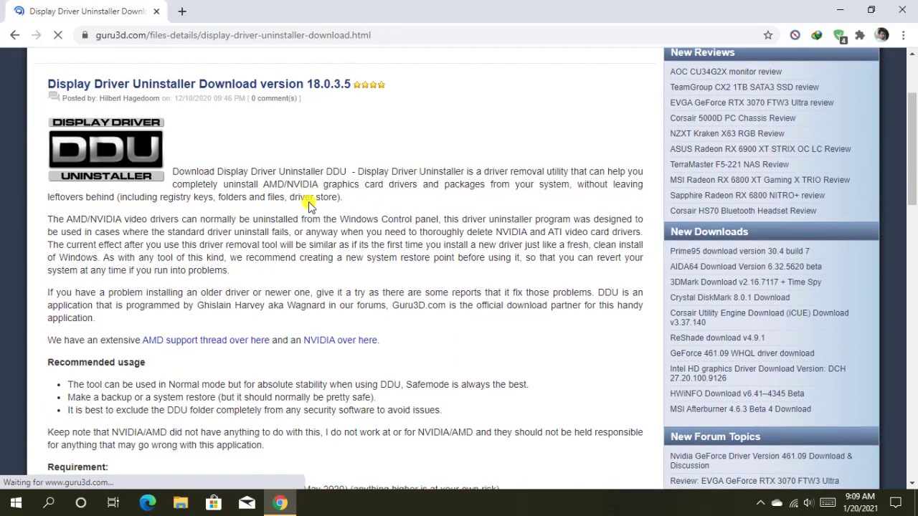
{"action": "scroll", "coordinate": [308, 206], "scroll_direction": "down", "scroll_amount": 5}
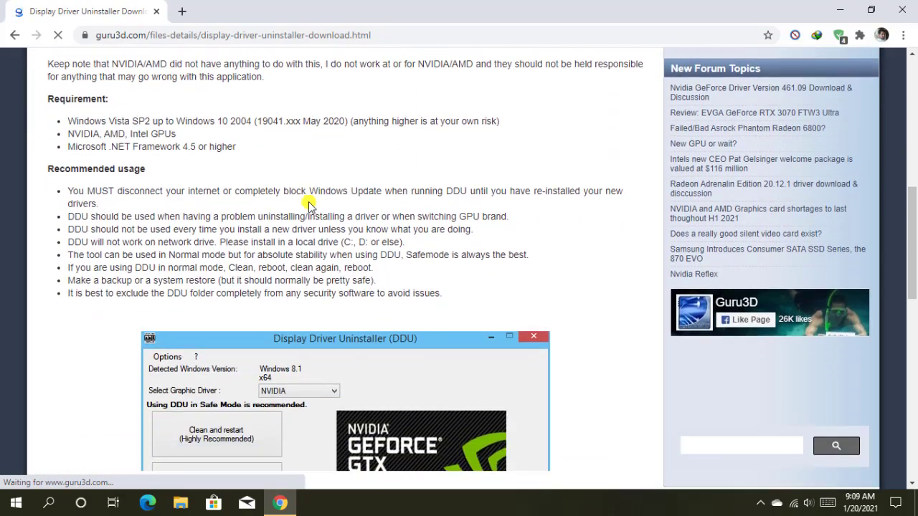
{"action": "scroll", "coordinate": [308, 206], "scroll_direction": "down", "scroll_amount": 5}
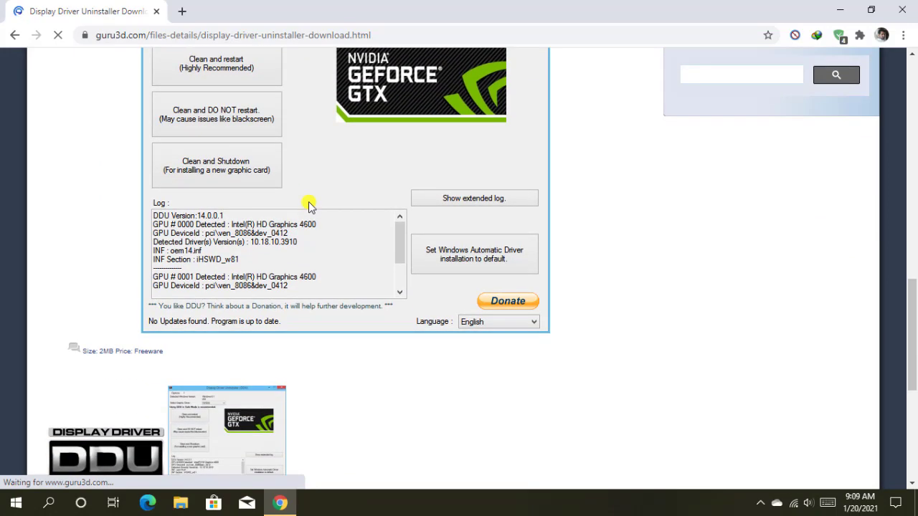
{"action": "scroll", "coordinate": [308, 205], "scroll_direction": "down", "scroll_amount": 5}
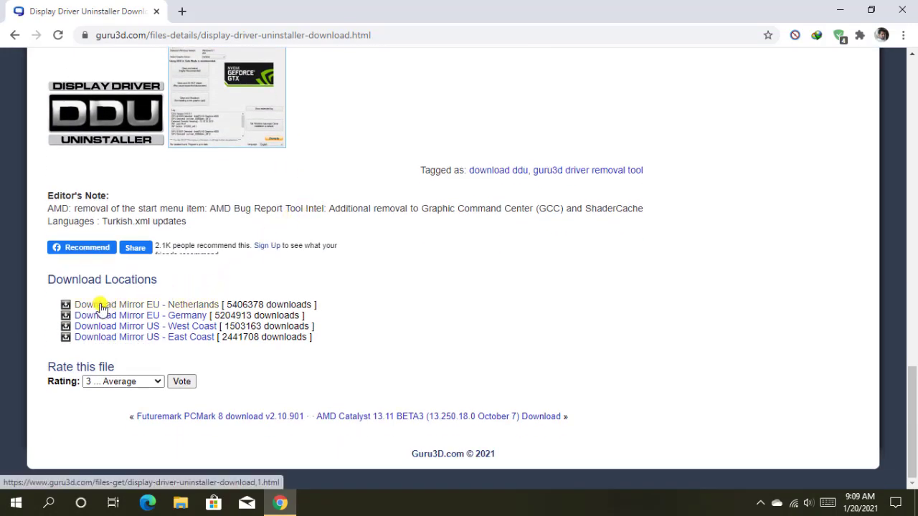
- Download DDU from the EU - Netherlands mirror, reusing the existing file if complete, and close the web page and download dialog
{"action": "left_click", "coordinate": [153, 304]}
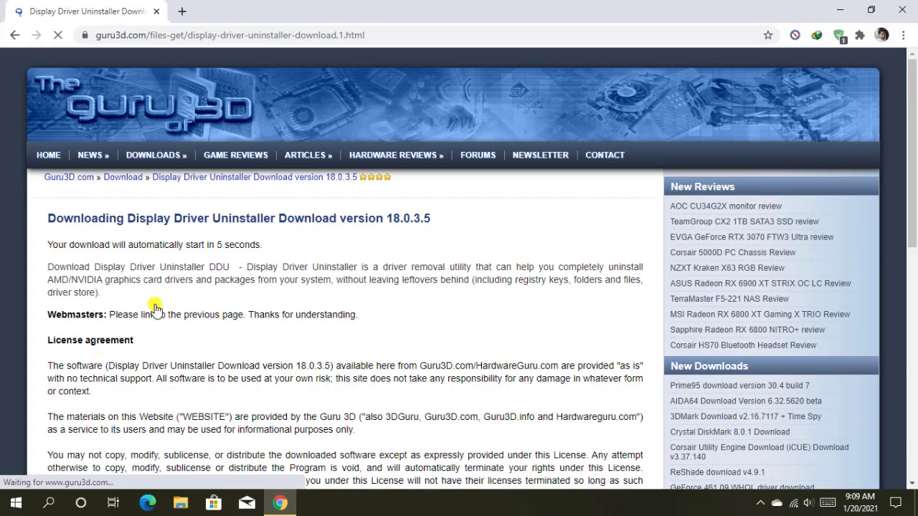
{"action": "scroll", "coordinate": [155, 308], "scroll_direction": "down", "scroll_amount": 4}
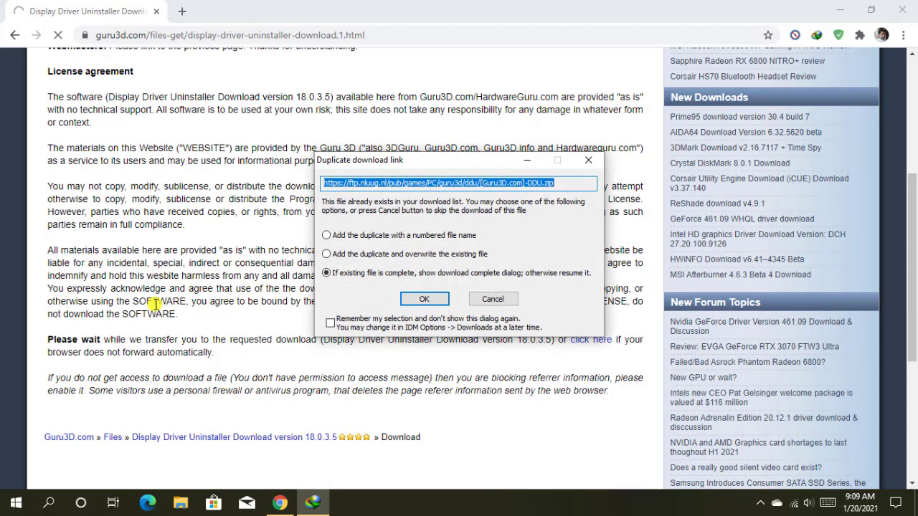
{"action": "left_click", "coordinate": [424, 300]}
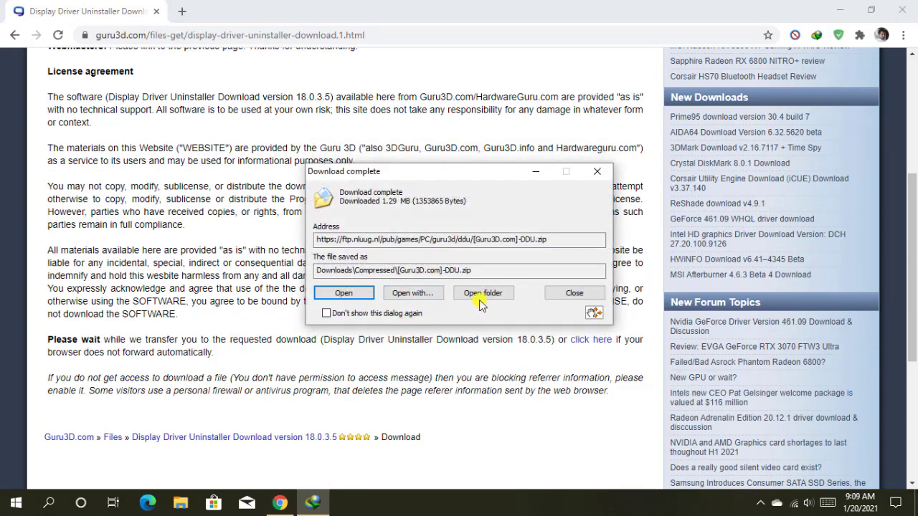
{"action": "left_click", "coordinate": [156, 11]}
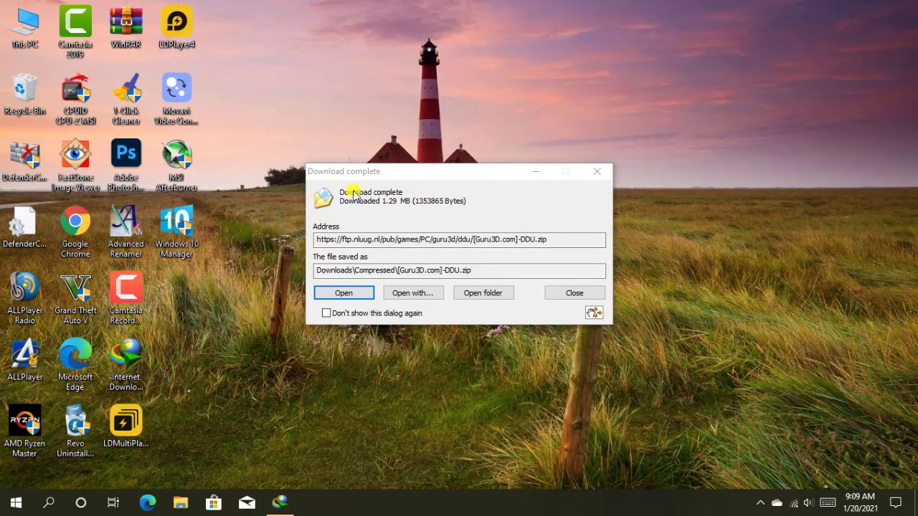
{"action": "left_click", "coordinate": [574, 293]}
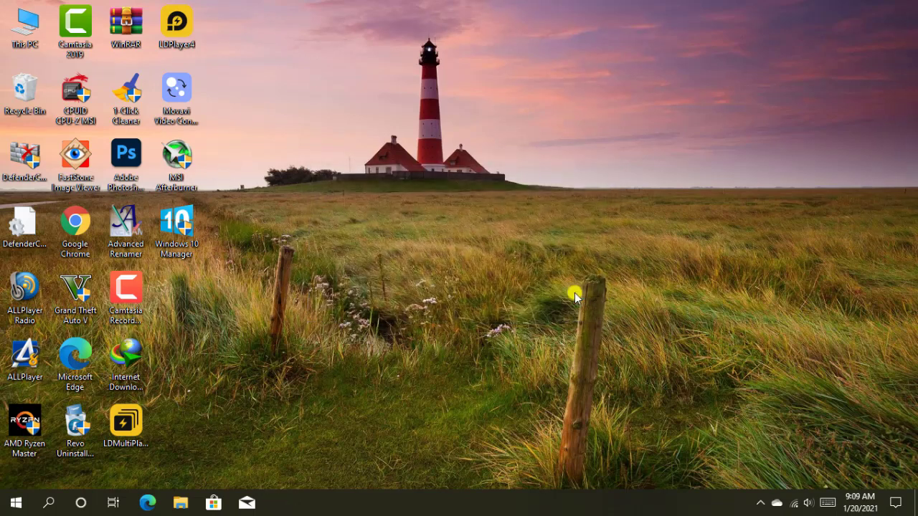
- Open the Network & Internet settings and bring up the network adapter options
{"action": "left_click", "coordinate": [796, 502]}
{"action": "right_click", "coordinate": [797, 501]}
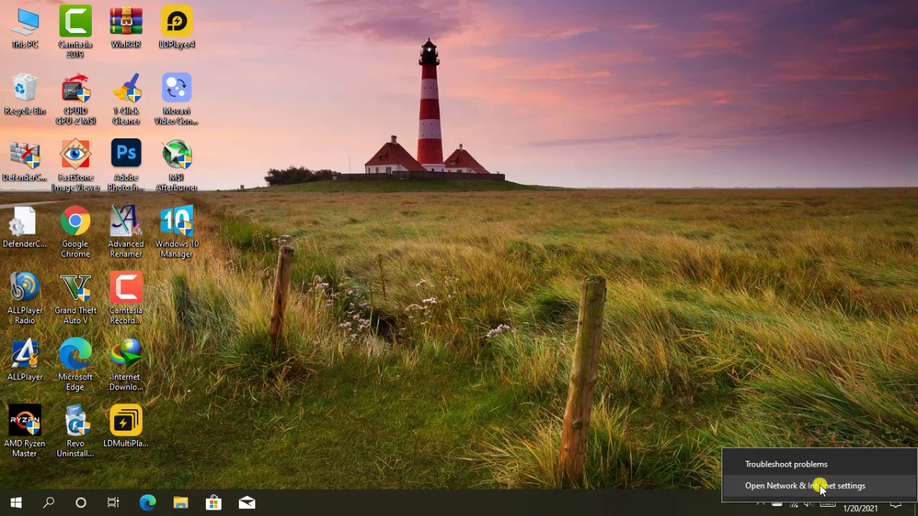
{"action": "left_click", "coordinate": [820, 486]}
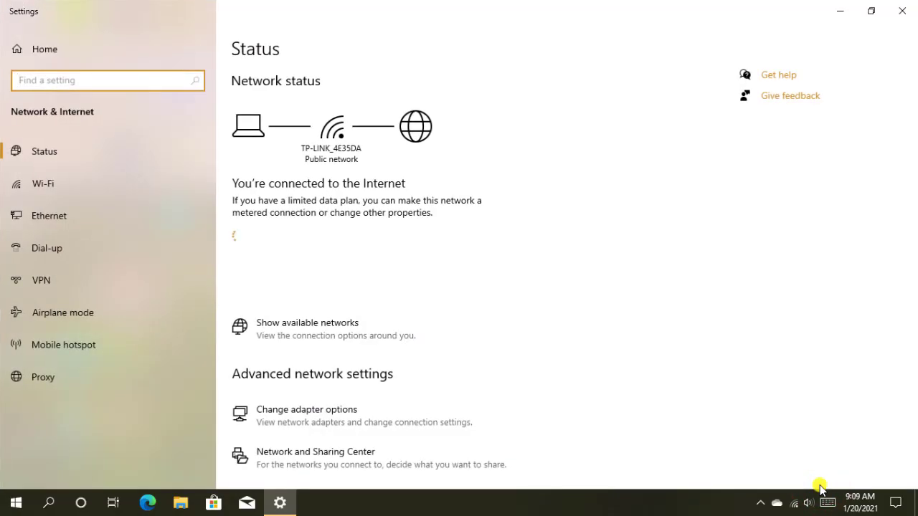
{"action": "scroll", "coordinate": [827, 398], "scroll_direction": "down", "scroll_amount": 4}
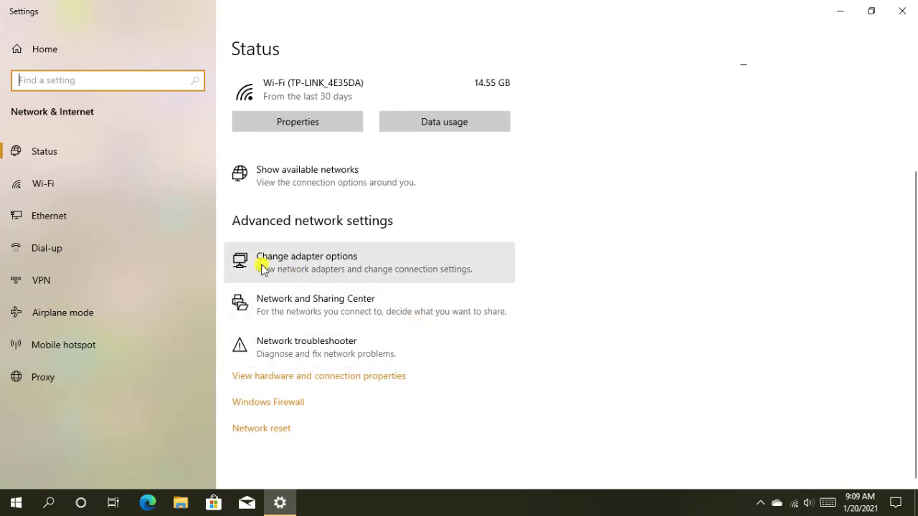
{"action": "left_click", "coordinate": [331, 268]}
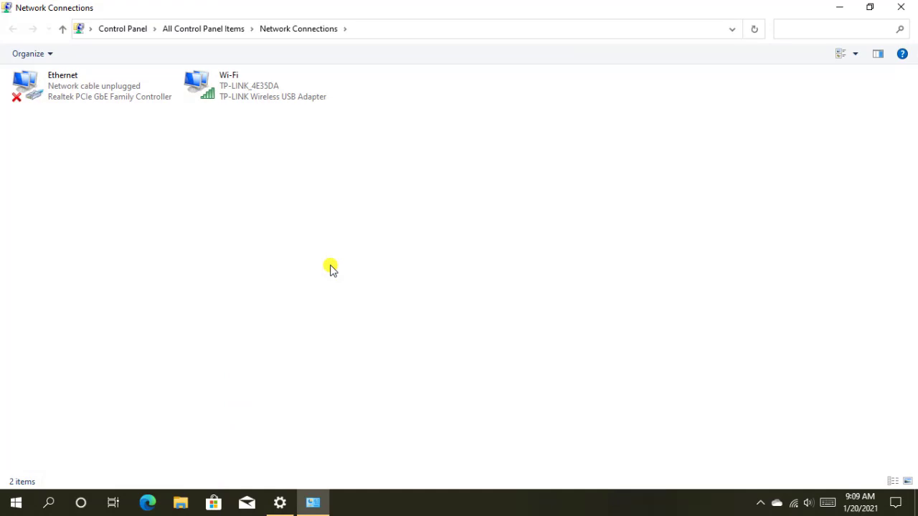
- Disable the Wi-Fi adapter to cut the internet connection, and close the Network Connections and Settings windows
{"action": "right_click", "coordinate": [223, 87]}
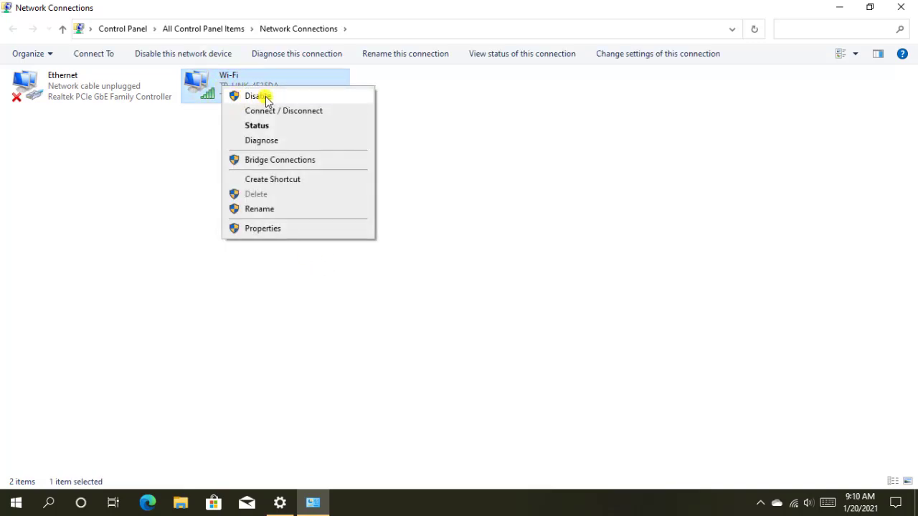
{"action": "left_click", "coordinate": [266, 99]}
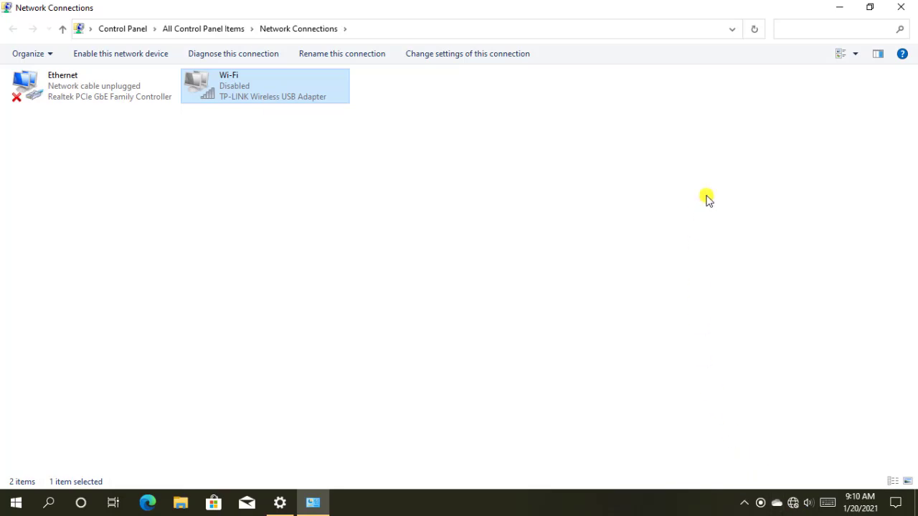
{"action": "left_click", "coordinate": [897, 7]}
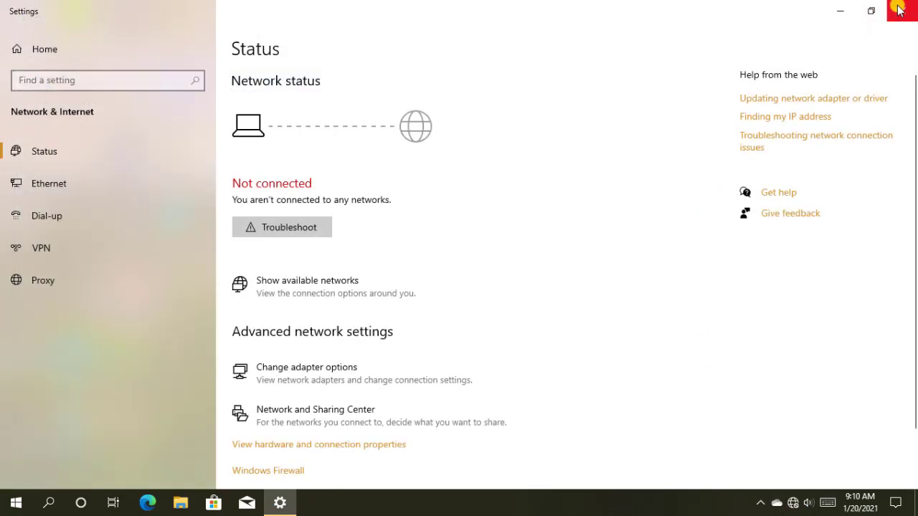
{"action": "left_click", "coordinate": [901, 10]}
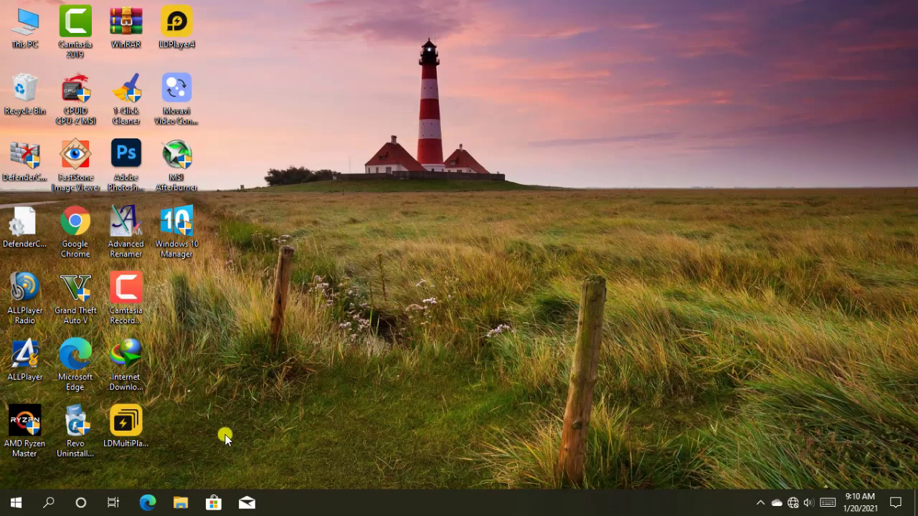
- Search Windows for "run" and use the Run dialog to launch System Configuration with the command msconfig
{"action": "left_click", "coordinate": [54, 504]}
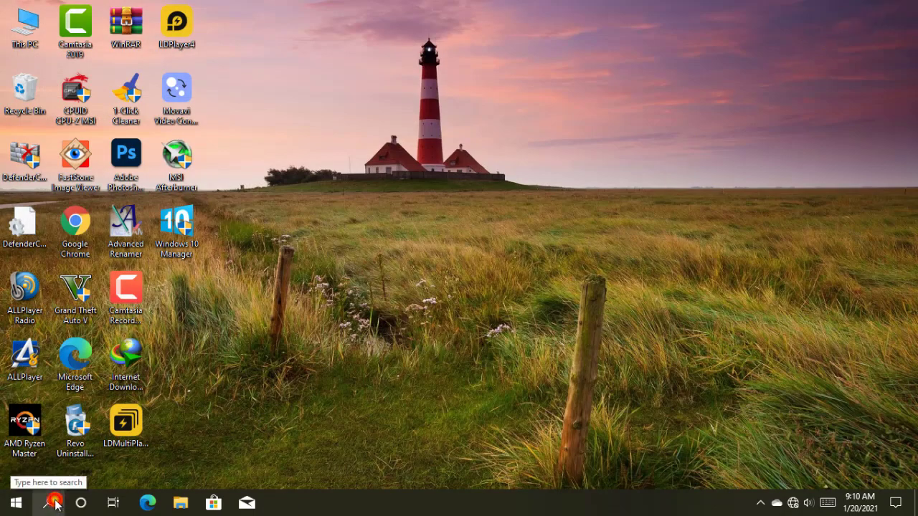
{"action": "type", "text": "run"}
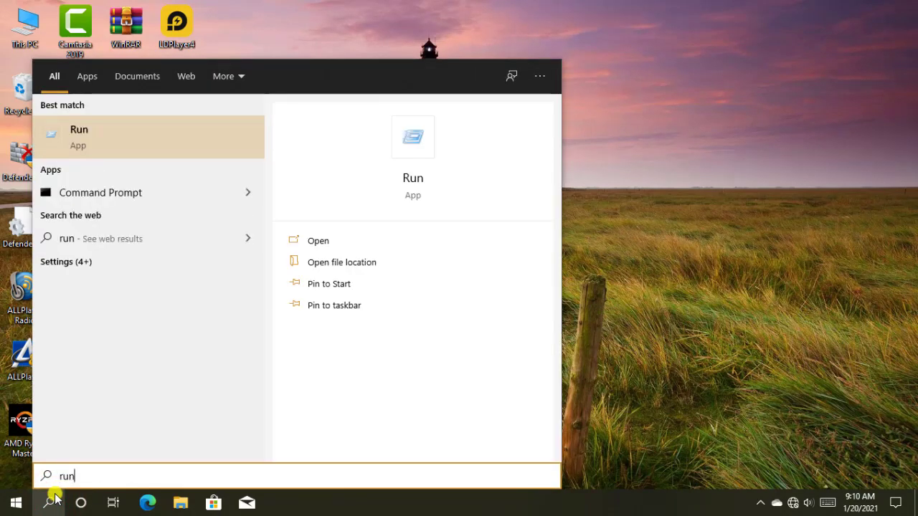
{"action": "key", "text": "Return"}
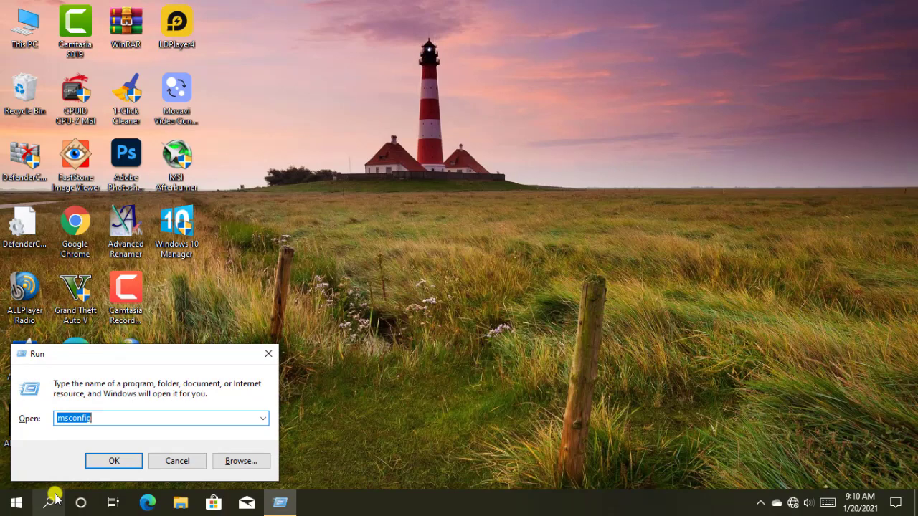
{"action": "key", "text": "BackSpace"}
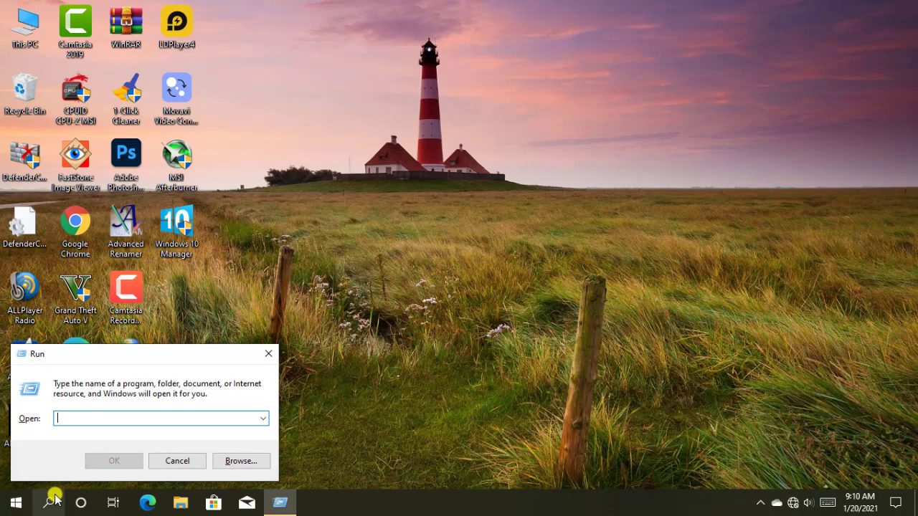
{"action": "type", "text": "ms"}
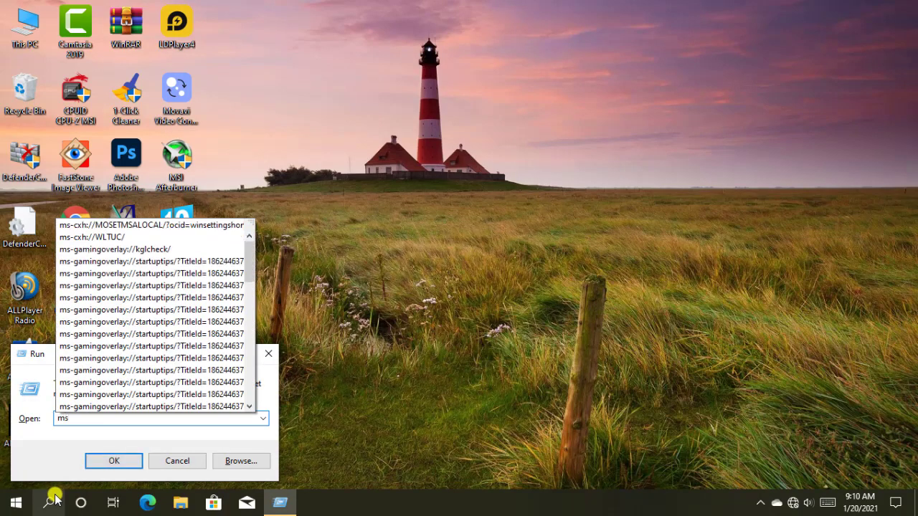
{"action": "type", "text": "conf"}
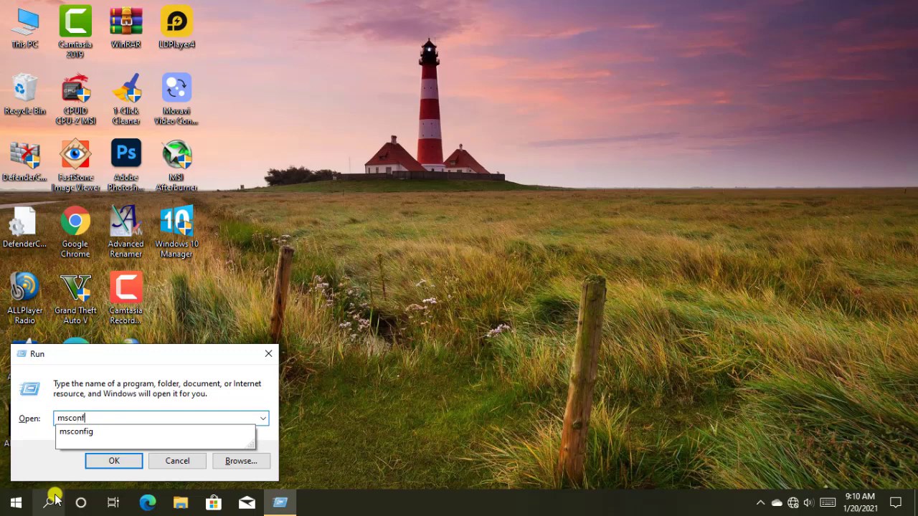
{"action": "type", "text": "ig"}
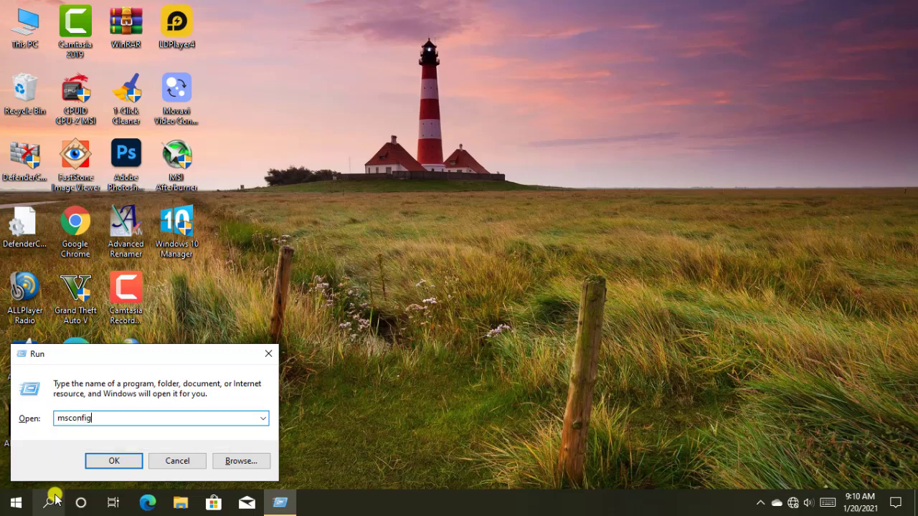
{"action": "left_click", "coordinate": [122, 465]}
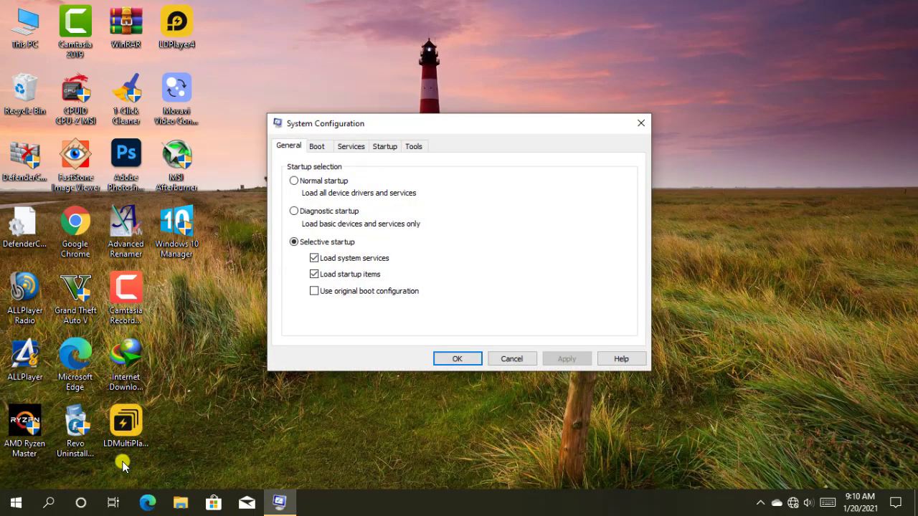
- Enable Safe boot with the Minimal option in the boot settings, apply it, and restart the computer
{"action": "left_click", "coordinate": [320, 147]}
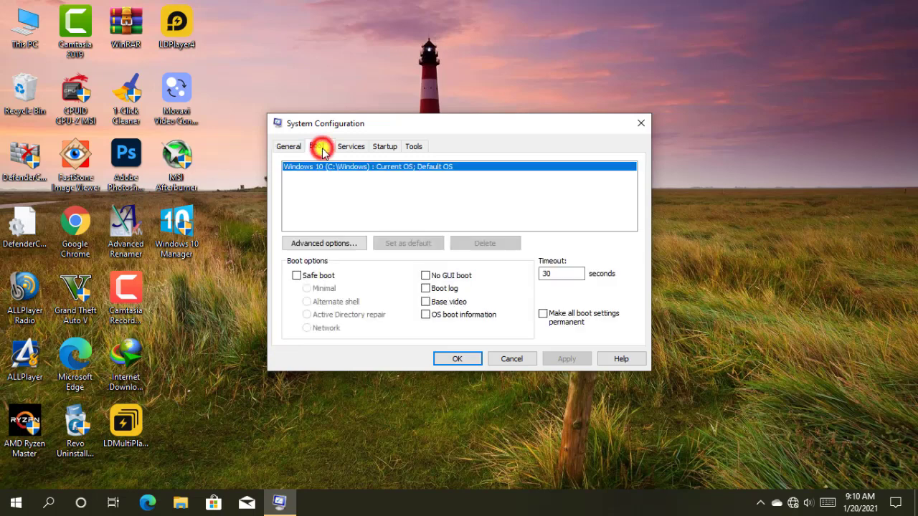
{"action": "left_click", "coordinate": [296, 276]}
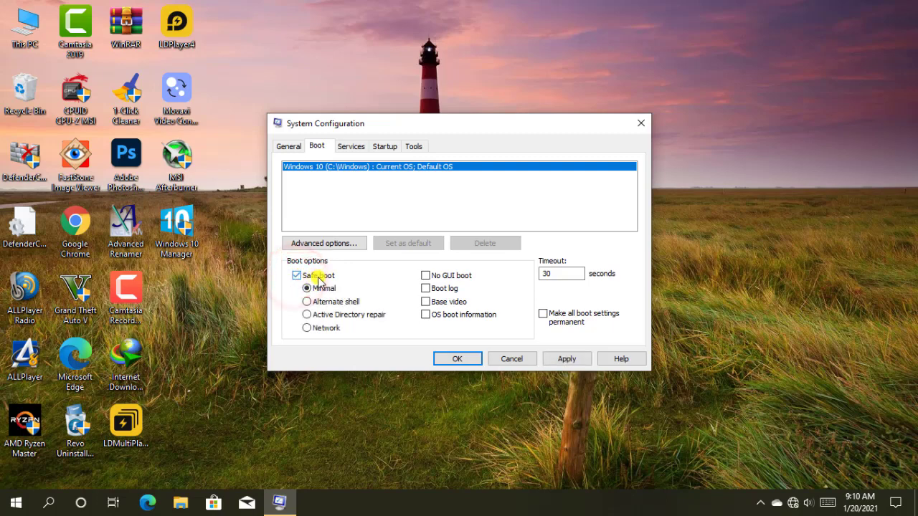
{"action": "left_click", "coordinate": [564, 359]}
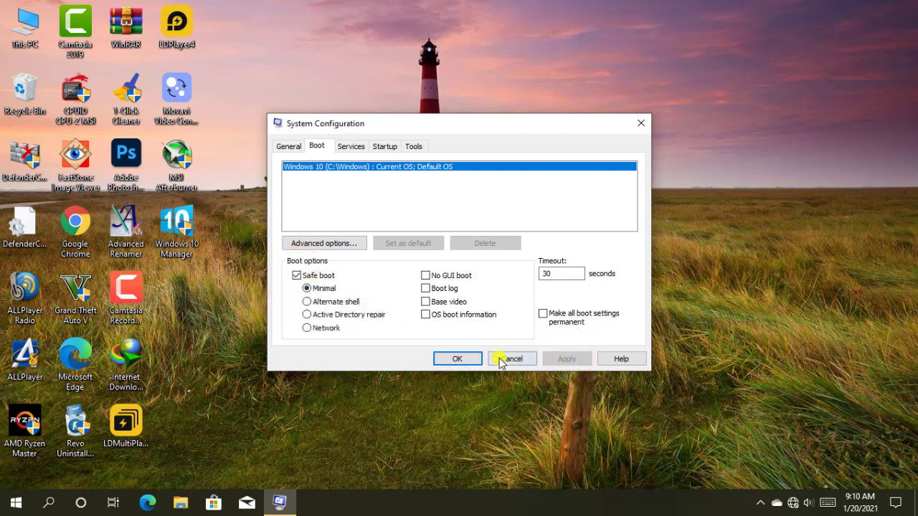
{"action": "left_click", "coordinate": [459, 359]}
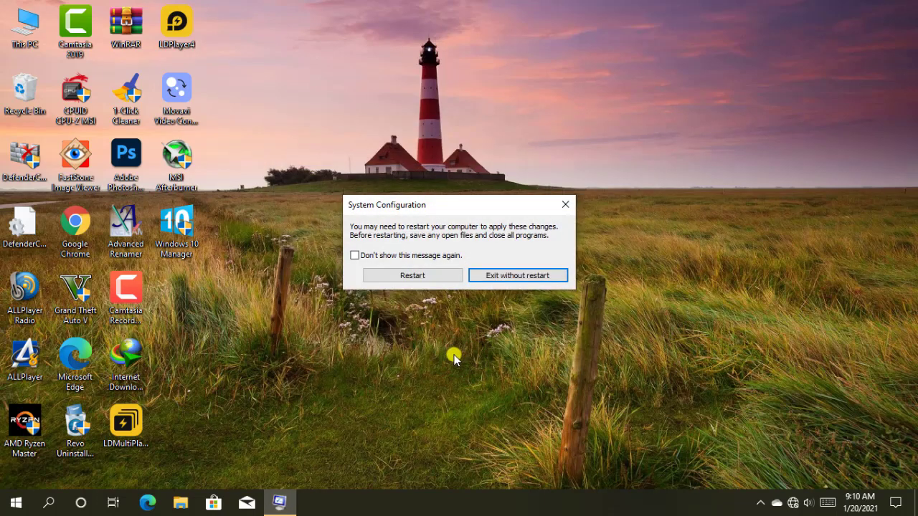
{"action": "left_click", "coordinate": [415, 277]}
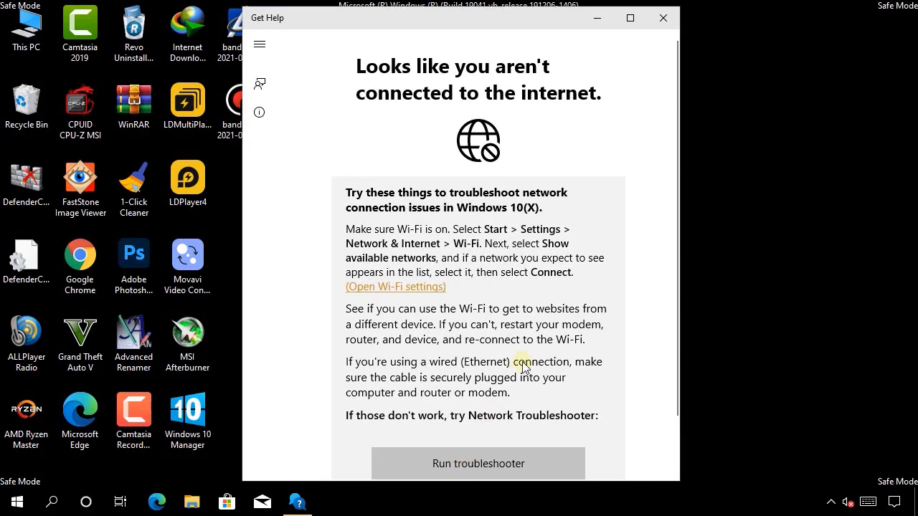
- Dismiss the Get Help window in Safe Mode and open the Downloads folder from This PC
{"action": "left_click", "coordinate": [663, 27]}
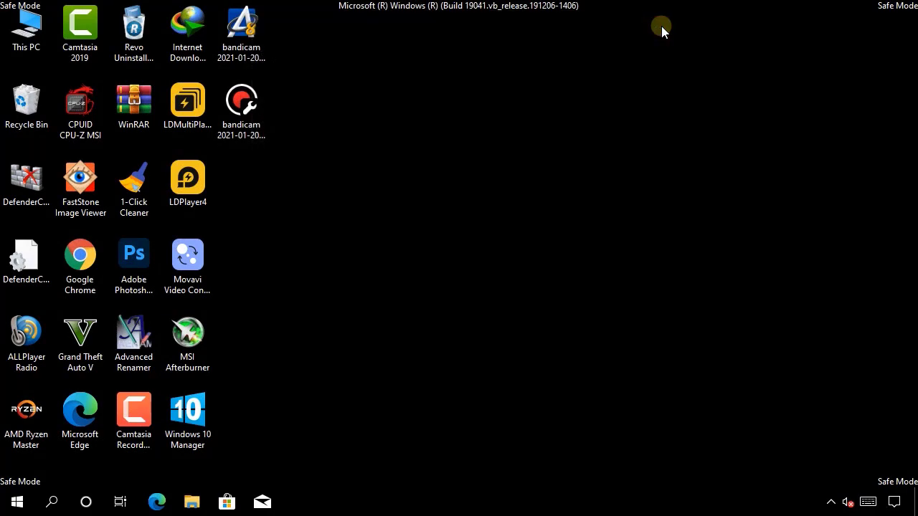
{"action": "right_click", "coordinate": [26, 34]}
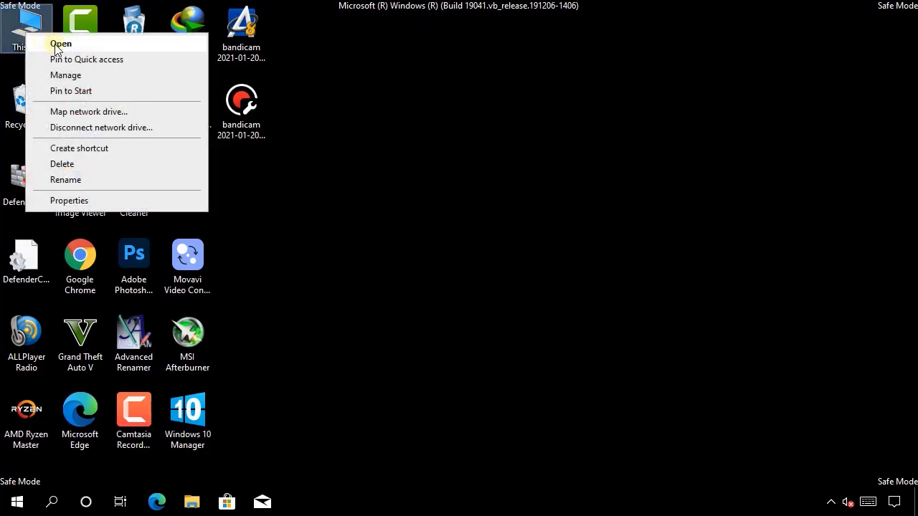
{"action": "left_click", "coordinate": [61, 44]}
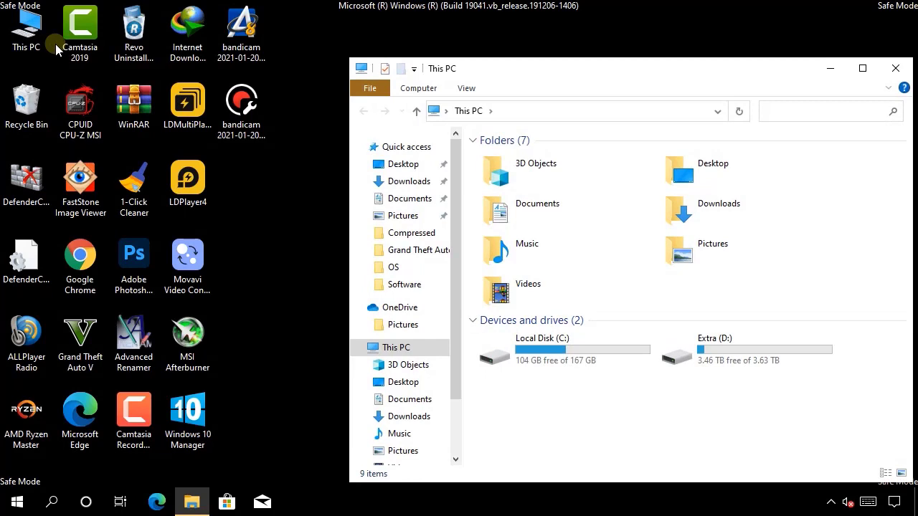
{"action": "left_click", "coordinate": [397, 187]}
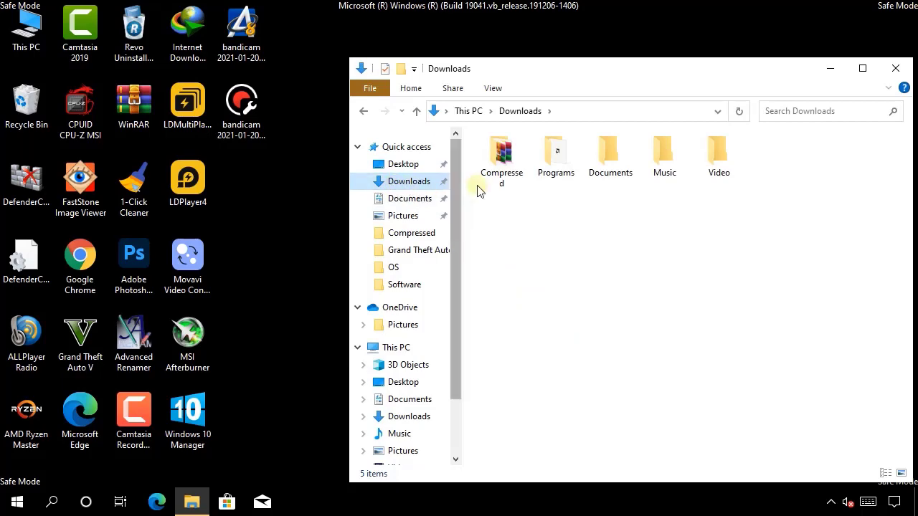
- Open the Compressed folder in Downloads and extract the [Guru3D.com]-DDU archive into its own folder
{"action": "right_click", "coordinate": [496, 167]}
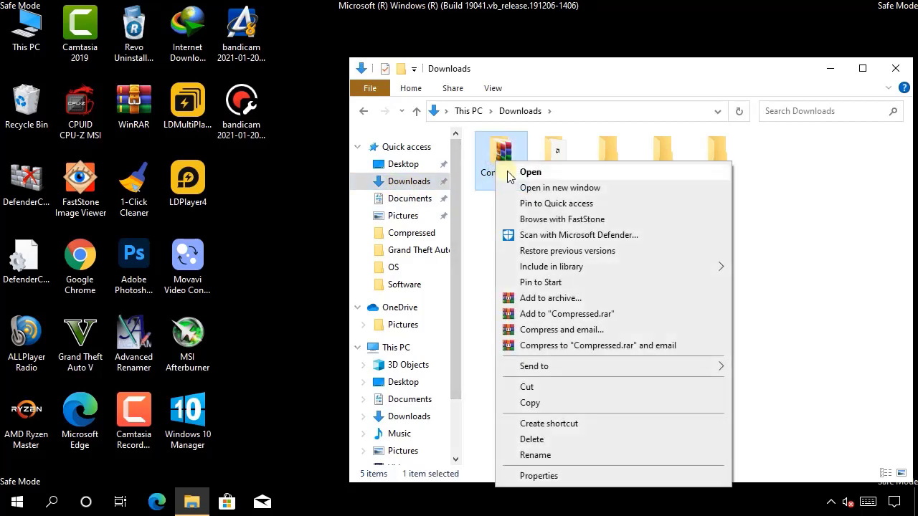
{"action": "left_click", "coordinate": [529, 173]}
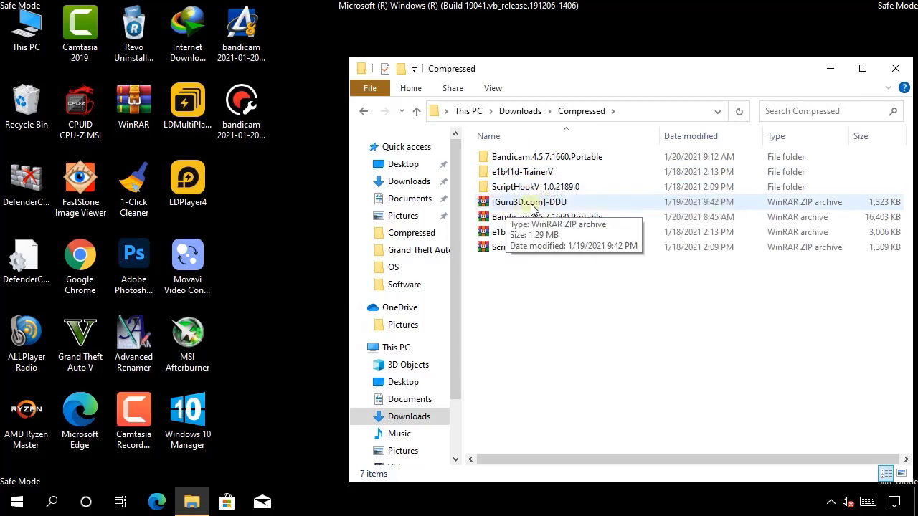
{"action": "right_click", "coordinate": [532, 208]}
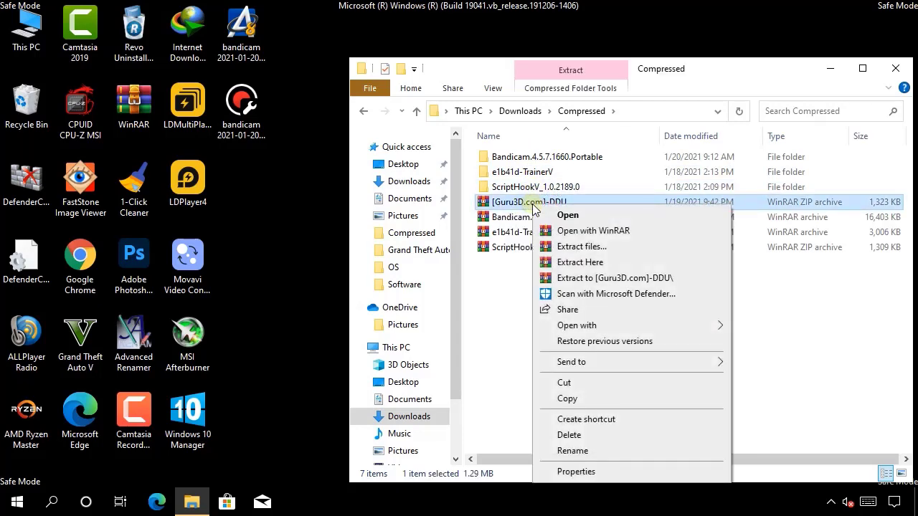
{"action": "left_click", "coordinate": [622, 278]}
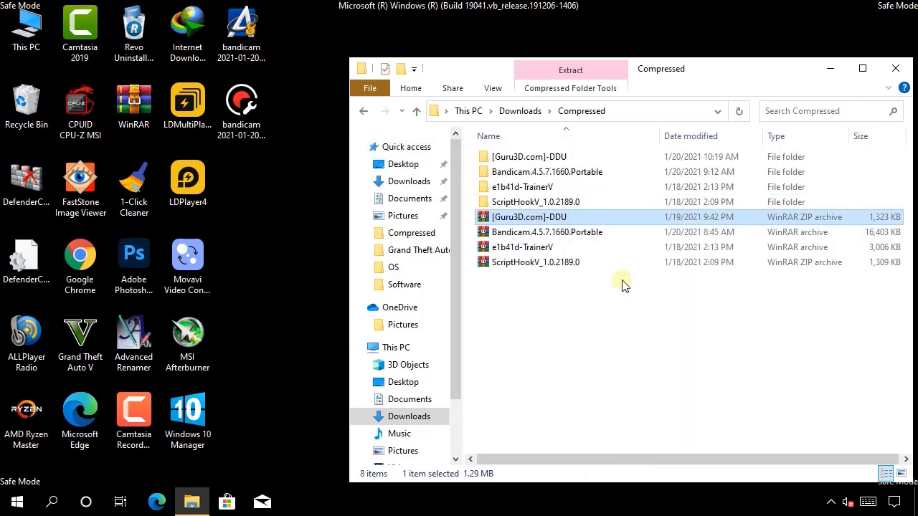
- Open the DDU v18.0.3.5 folder inside the extracted [Guru3D.com]-DDU folder and launch Display Driver Uninstaller
{"action": "right_click", "coordinate": [531, 159]}
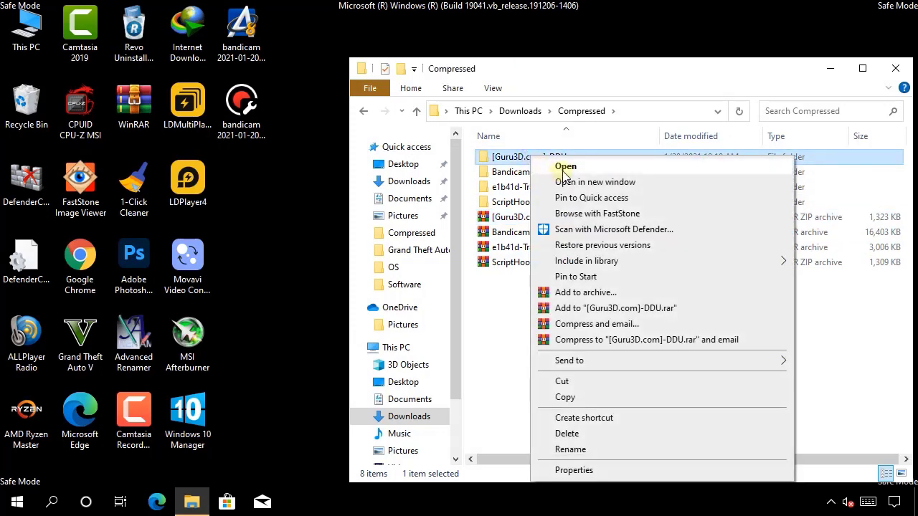
{"action": "left_click", "coordinate": [565, 168]}
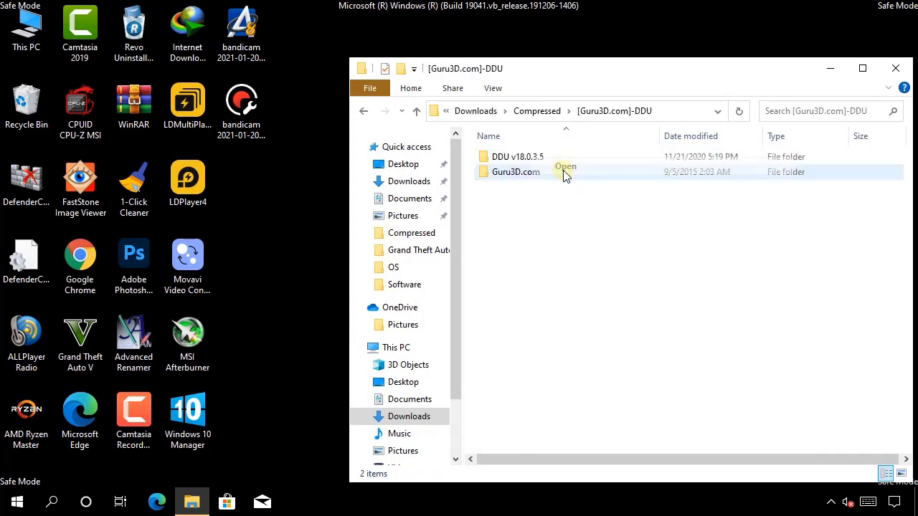
{"action": "right_click", "coordinate": [512, 160]}
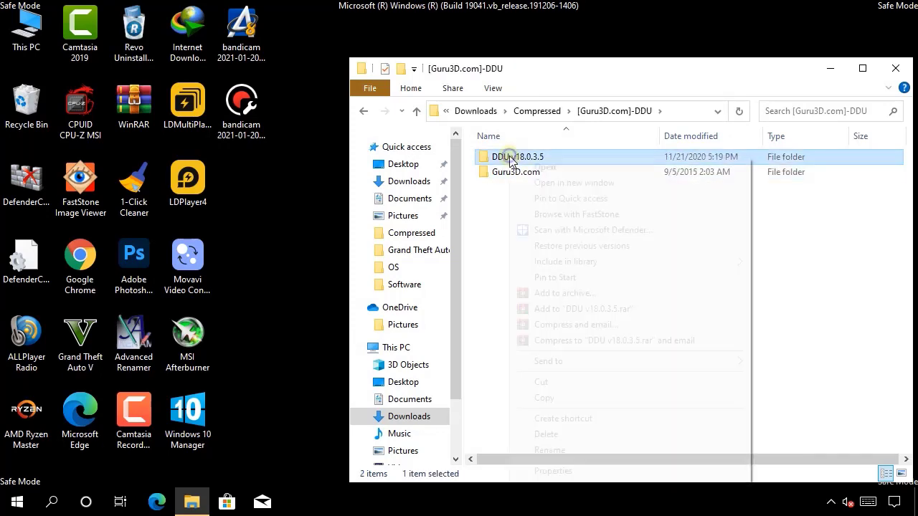
{"action": "left_click", "coordinate": [539, 167]}
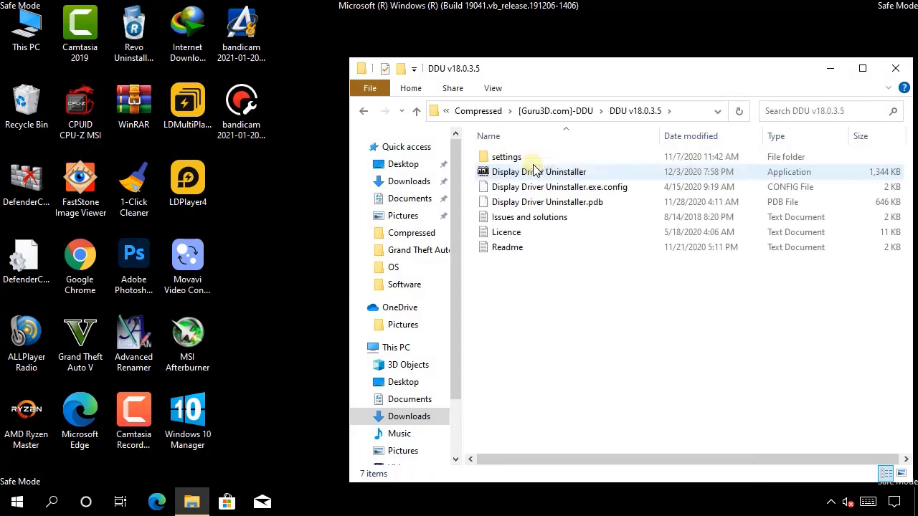
{"action": "right_click", "coordinate": [514, 176]}
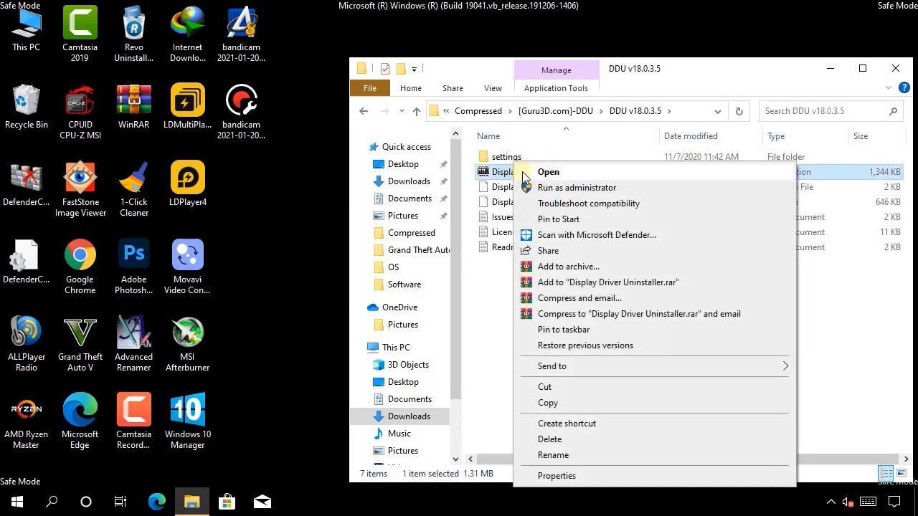
{"action": "left_click", "coordinate": [553, 175]}
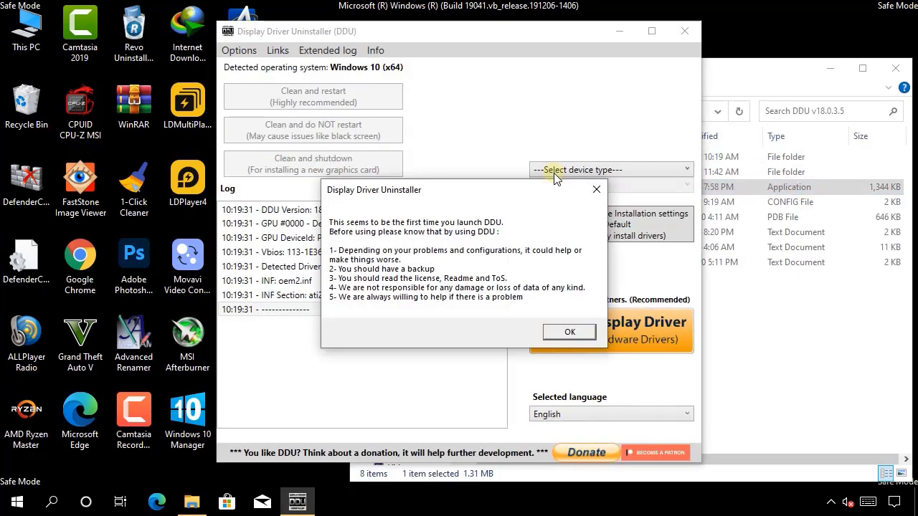
- Dismiss the first-launch notice, review the cleanup options, and close them with the default settings
{"action": "left_click", "coordinate": [569, 333]}
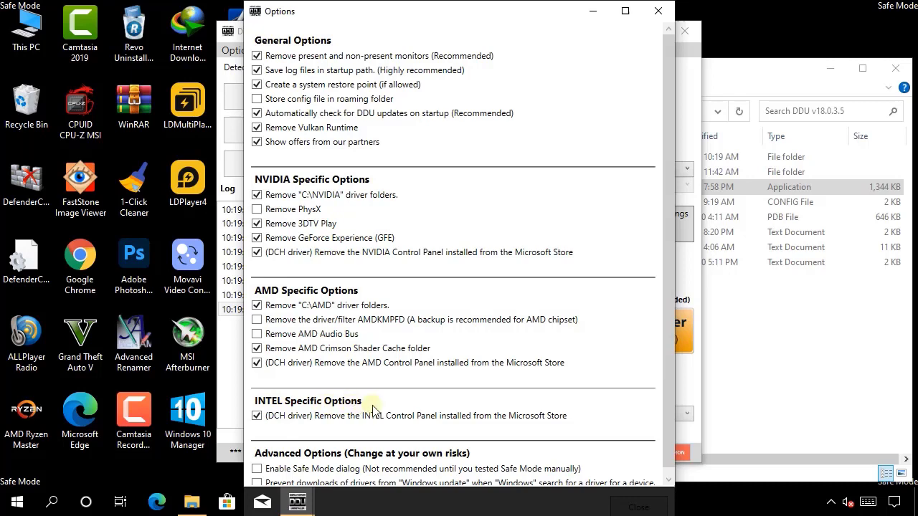
{"action": "mouse_move", "coordinate": [663, 401]}
{"action": "left_mouse_down"}
{"action": "mouse_move", "coordinate": [663, 427]}
{"action": "mouse_move", "coordinate": [663, 417]}
{"action": "left_mouse_up"}
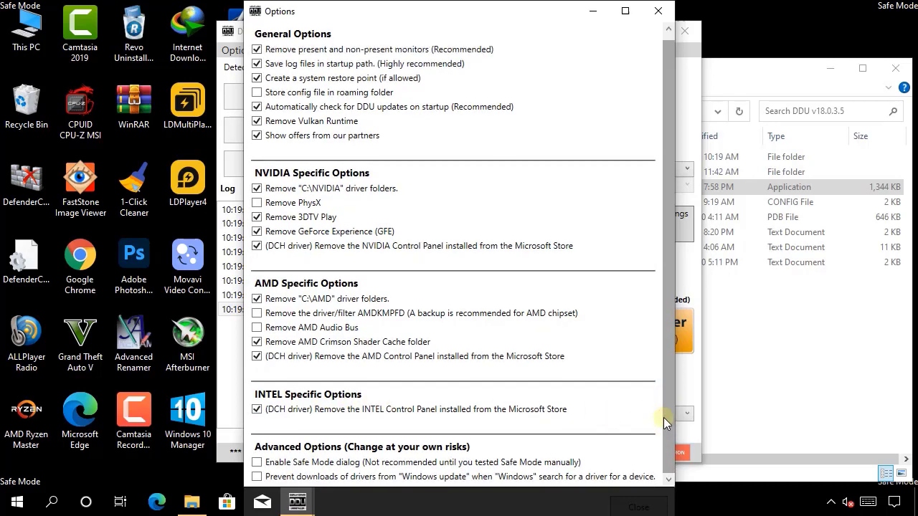
{"action": "left_click", "coordinate": [657, 11]}
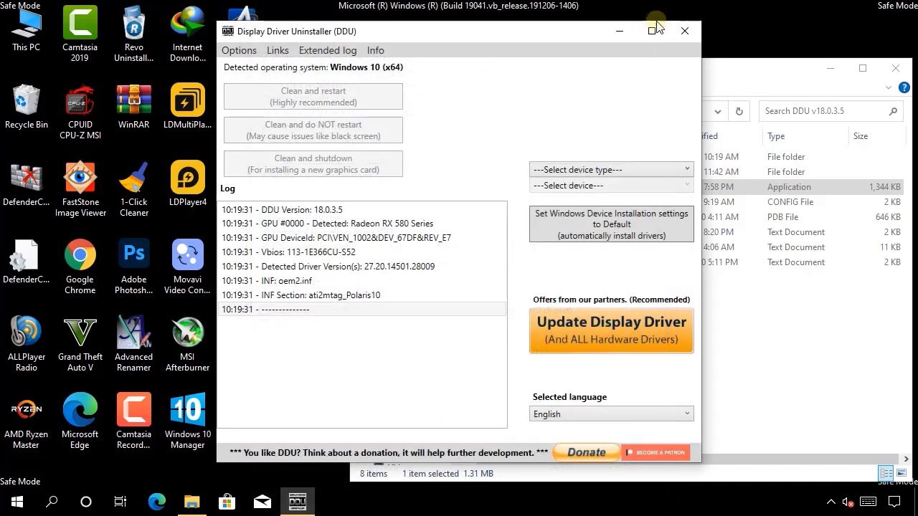
- Choose GPU as the device type and AMD as the device for the driver cleanup
{"action": "left_click", "coordinate": [628, 172]}
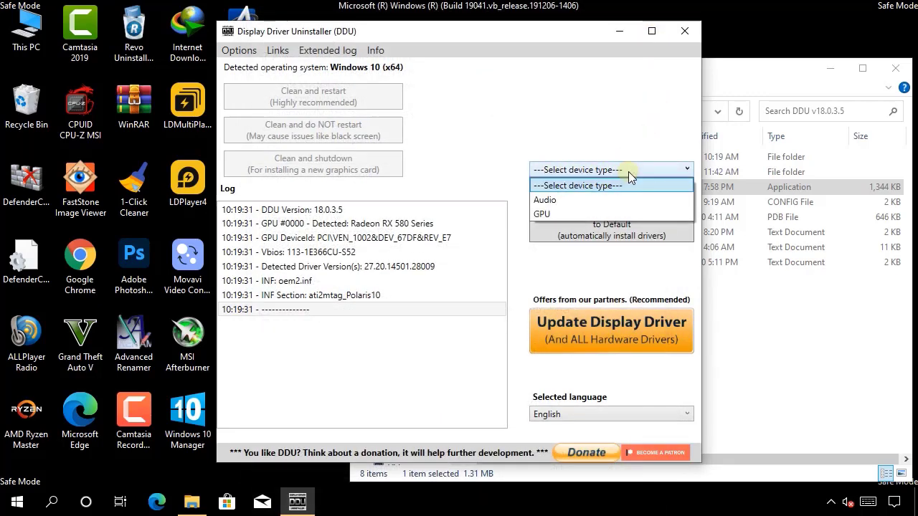
{"action": "left_click", "coordinate": [543, 213]}
{"action": "left_click", "coordinate": [544, 188]}
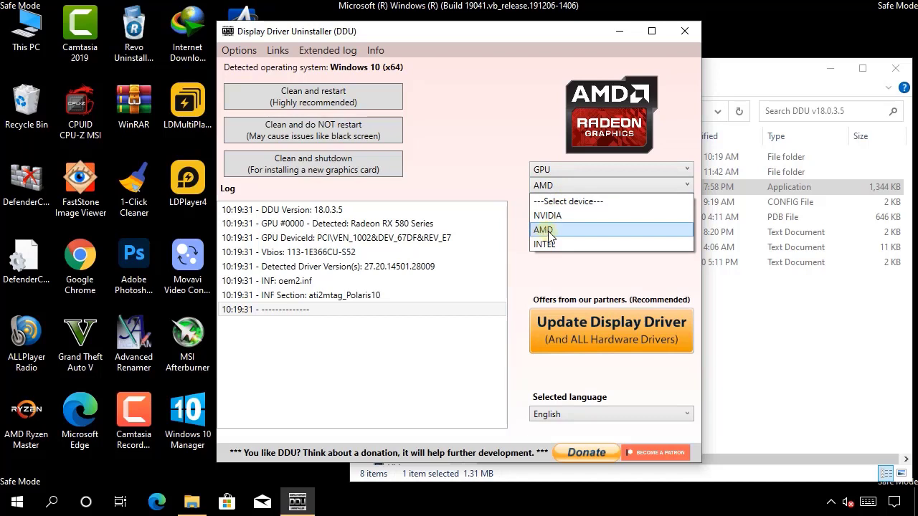
{"action": "left_click", "coordinate": [542, 230]}
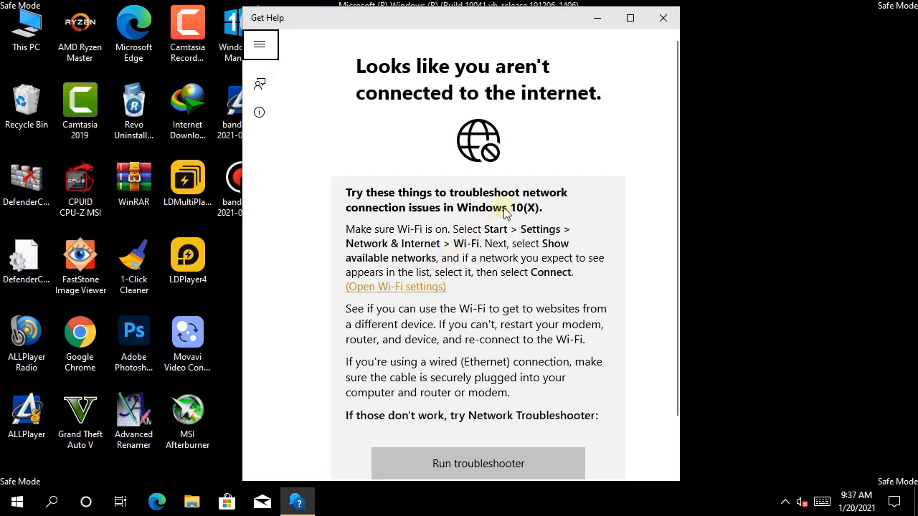
- Dismiss the Get Help window, search Windows for "run", and launch System Configuration with the command msconfig
{"action": "left_click", "coordinate": [666, 24]}
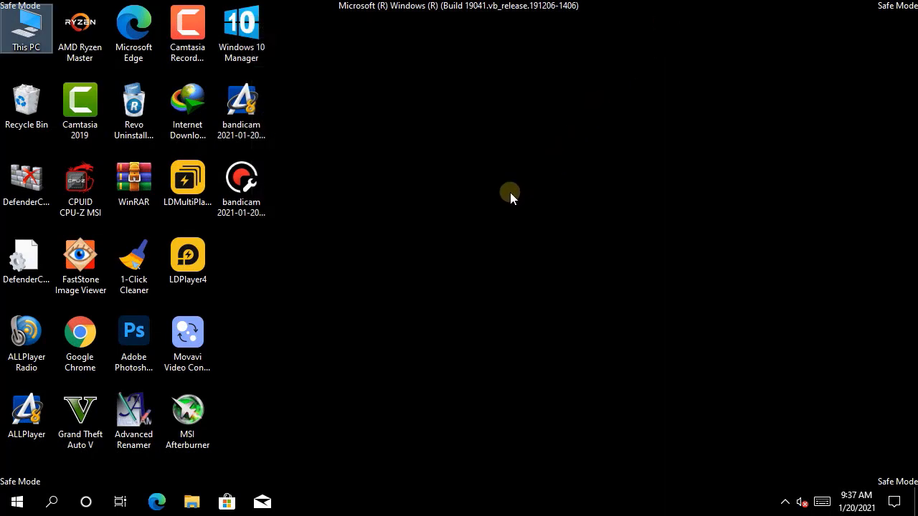
{"action": "left_click", "coordinate": [52, 502]}
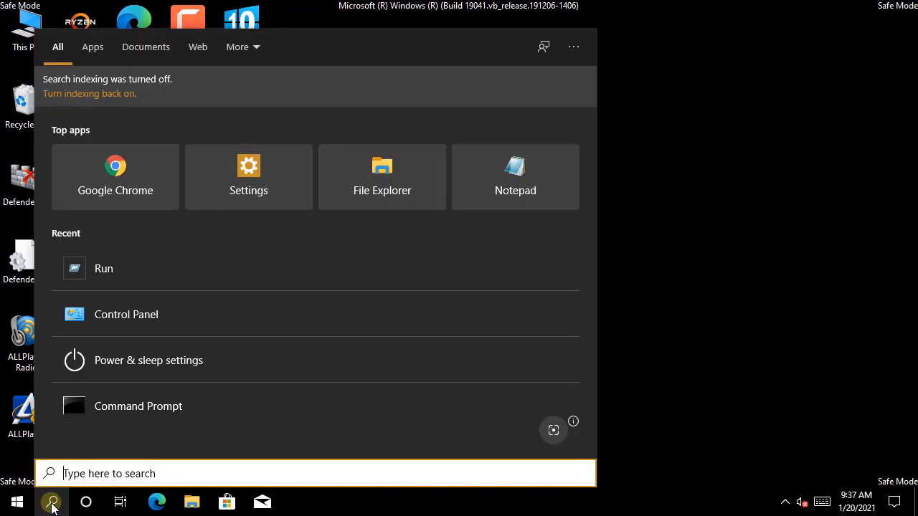
{"action": "type", "text": "ru"}
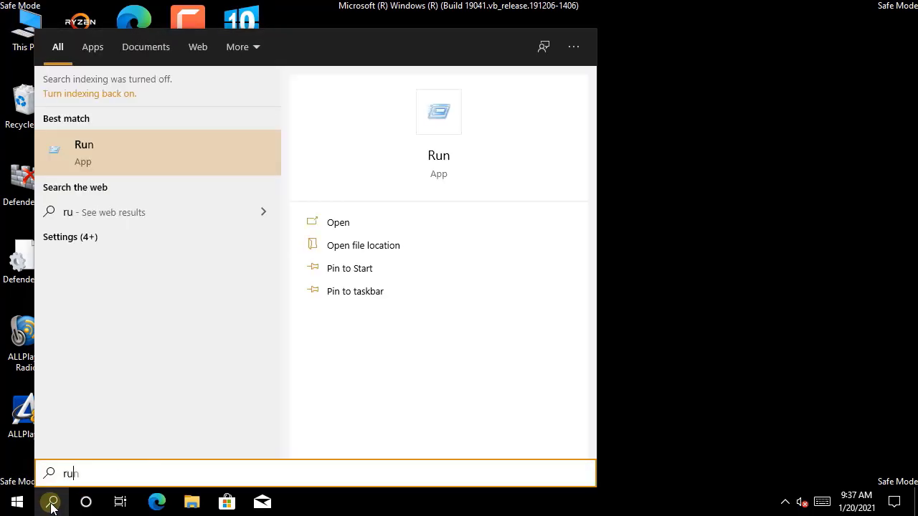
{"action": "type", "text": "n"}
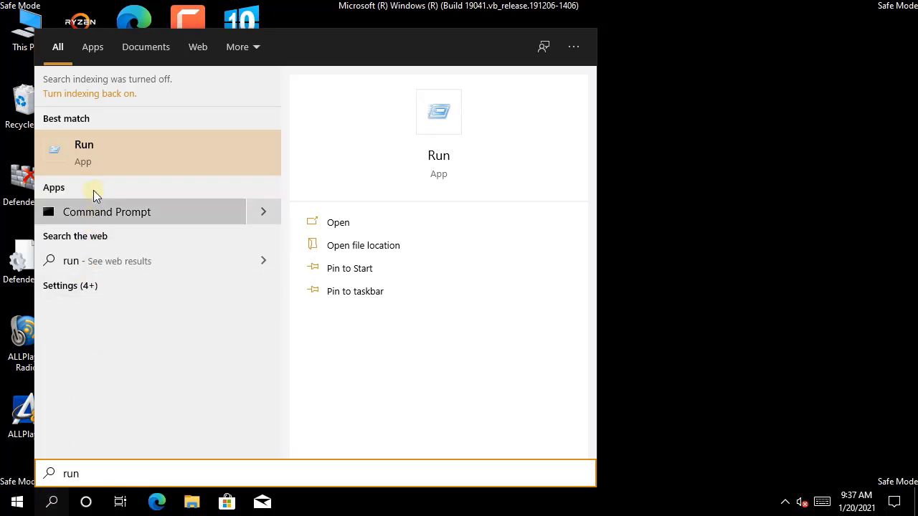
{"action": "left_click", "coordinate": [93, 162]}
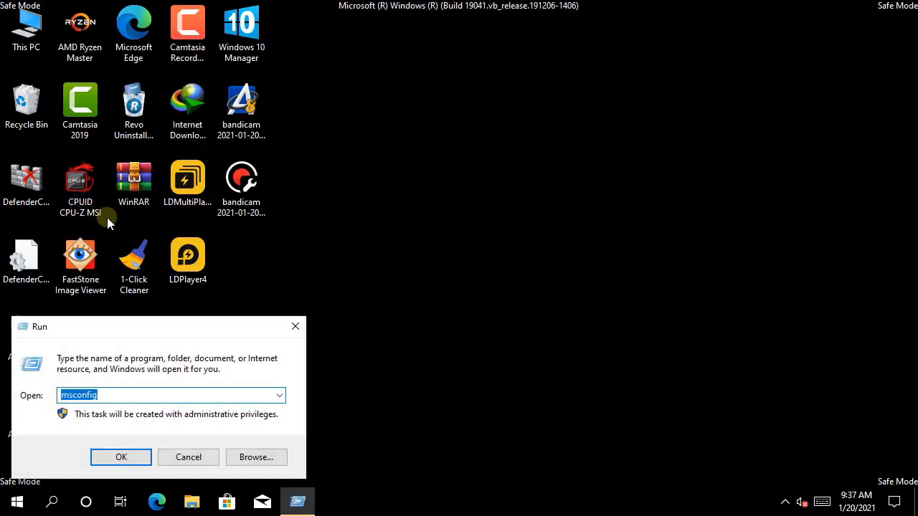
{"action": "left_click", "coordinate": [129, 396]}
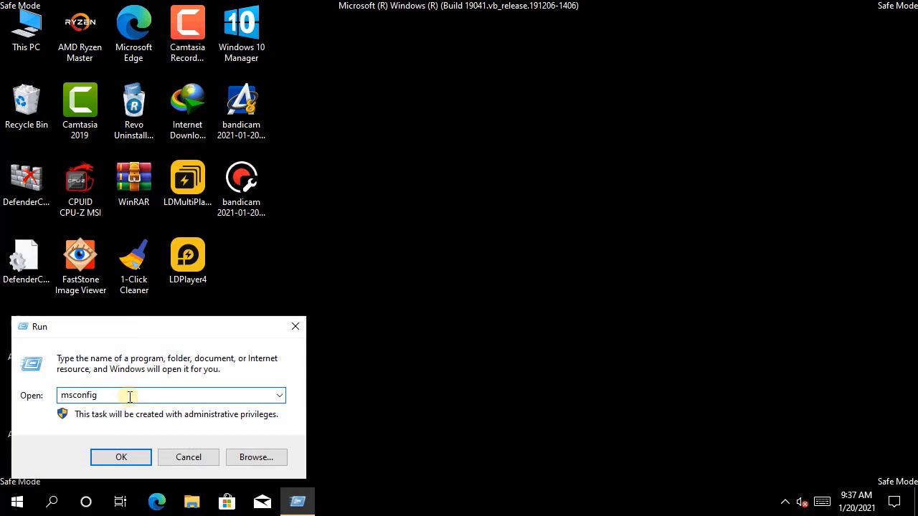
{"action": "left_click_drag", "start_coordinate": [125, 396], "coordinate": [61, 395]}
{"action": "left_click", "coordinate": [105, 403]}
{"action": "left_click", "coordinate": [119, 457]}
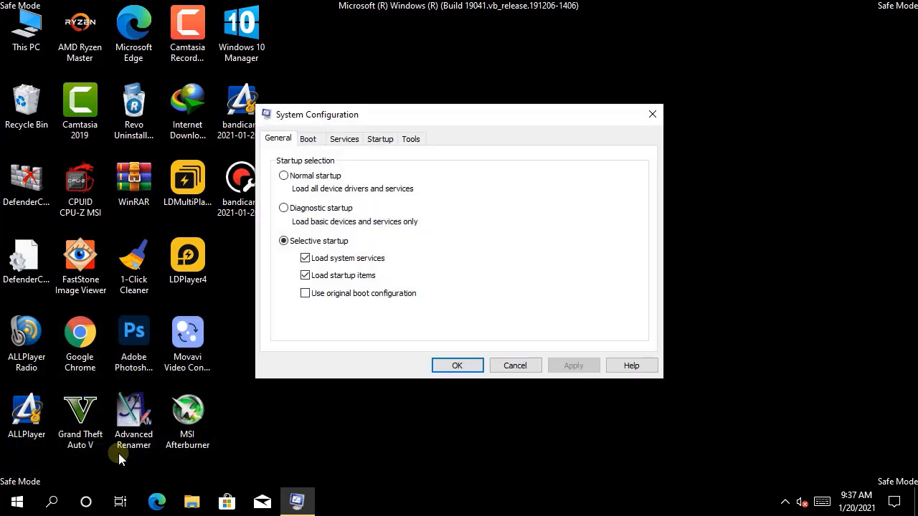
- Turn off Safe boot in the boot settings, apply the change, and restart the computer
{"action": "left_click", "coordinate": [307, 141]}
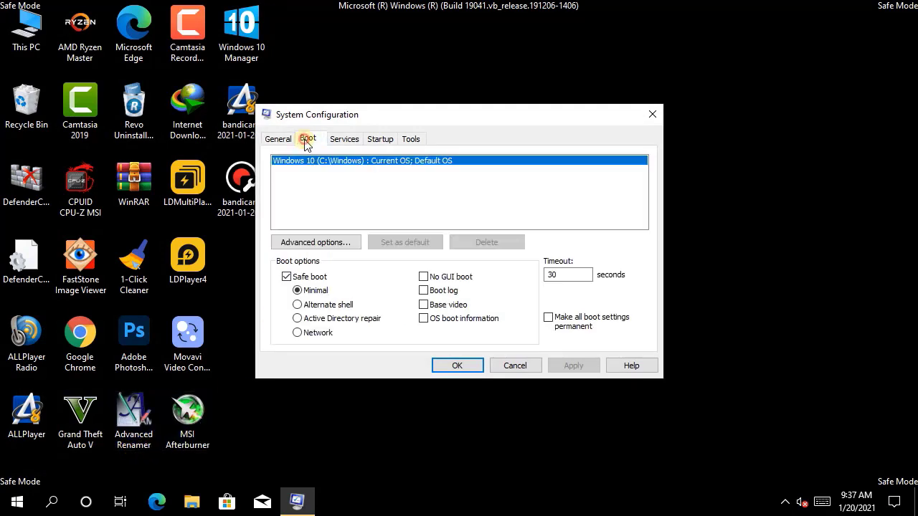
{"action": "left_click", "coordinate": [287, 278]}
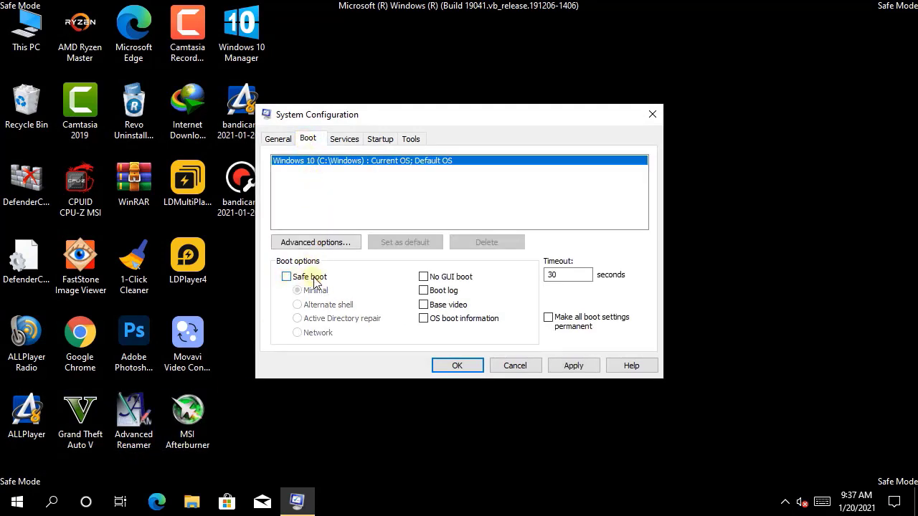
{"action": "left_click", "coordinate": [567, 368]}
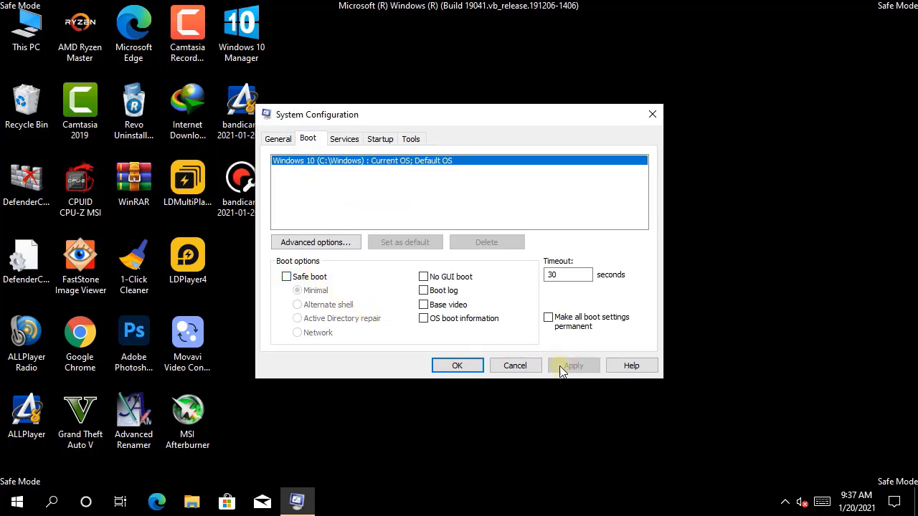
{"action": "left_click", "coordinate": [468, 365]}
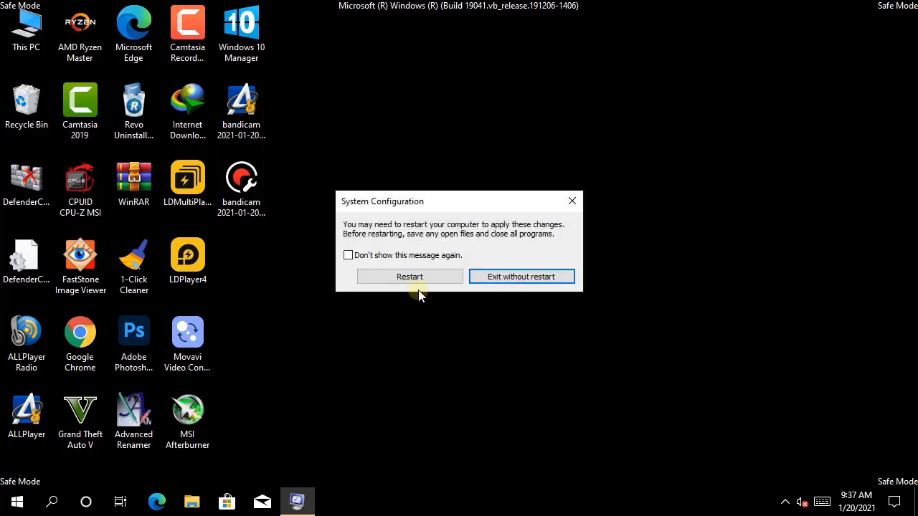
{"action": "left_click", "coordinate": [425, 283]}
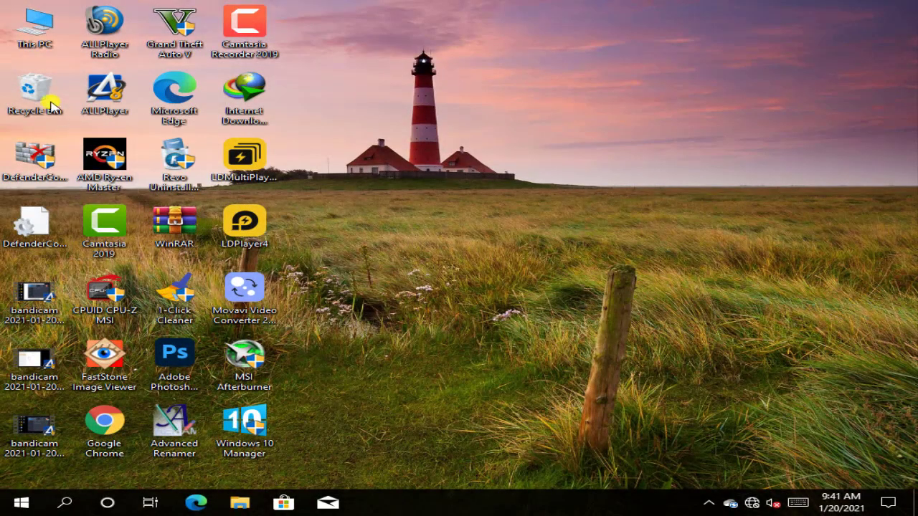
- Open This PC in a maximized window and go to the Programs folder inside Downloads
{"action": "right_click", "coordinate": [29, 16]}
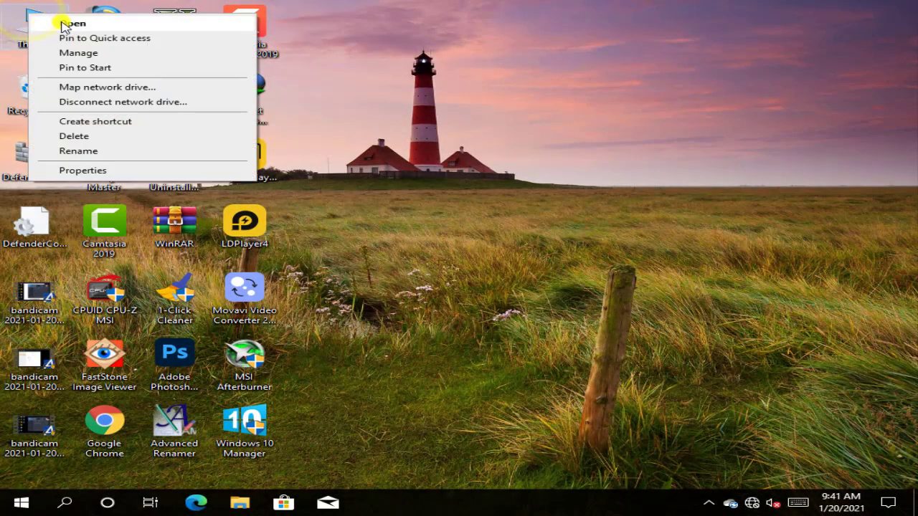
{"action": "left_click", "coordinate": [36, 22]}
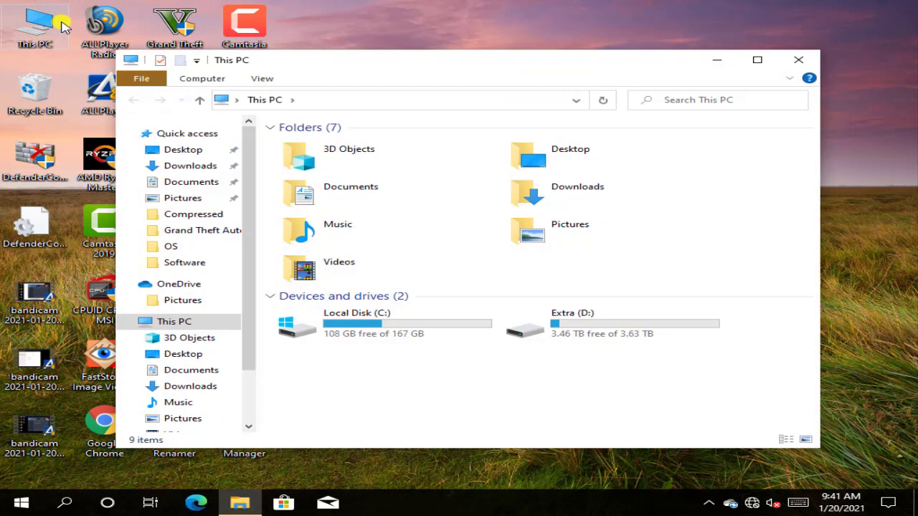
{"action": "left_click", "coordinate": [758, 61]}
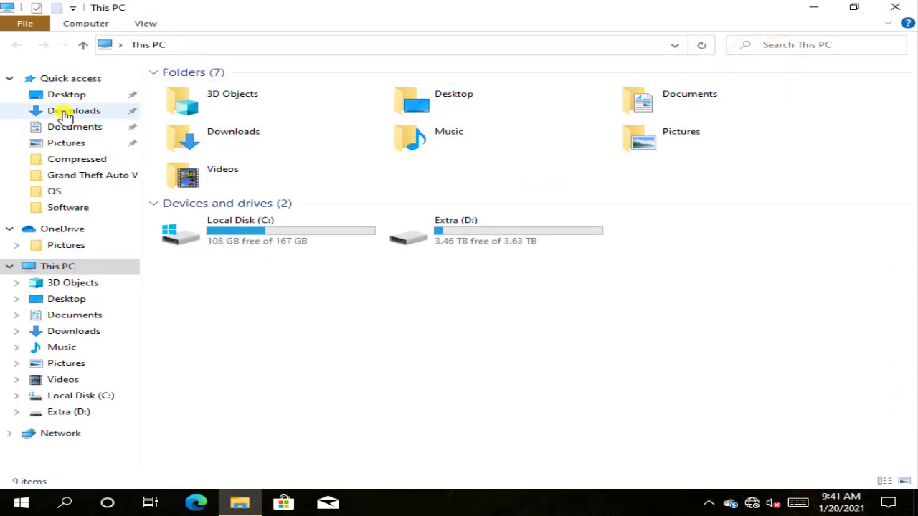
{"action": "left_click", "coordinate": [104, 114]}
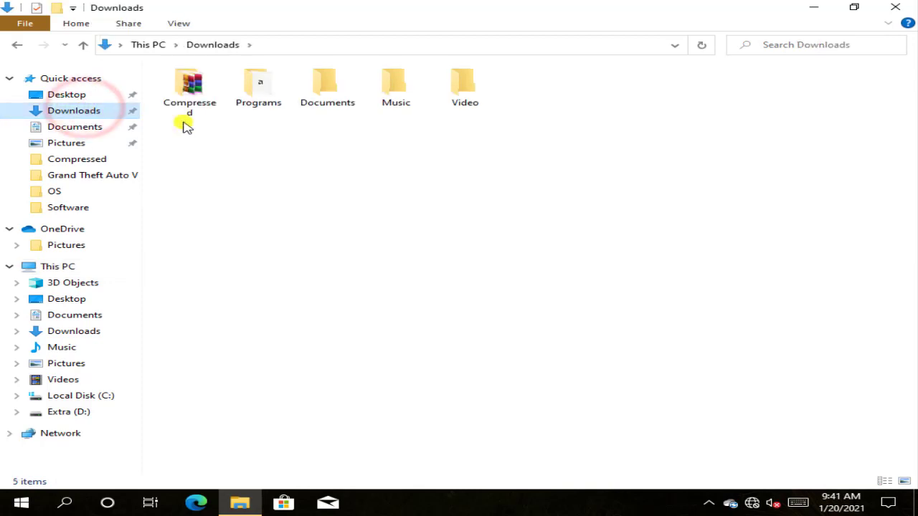
{"action": "right_click", "coordinate": [252, 96]}
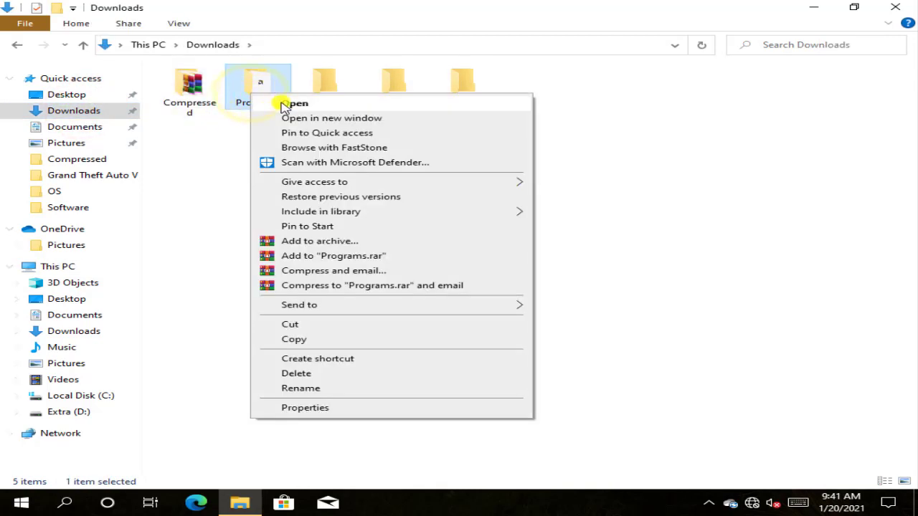
{"action": "left_click", "coordinate": [280, 101]}
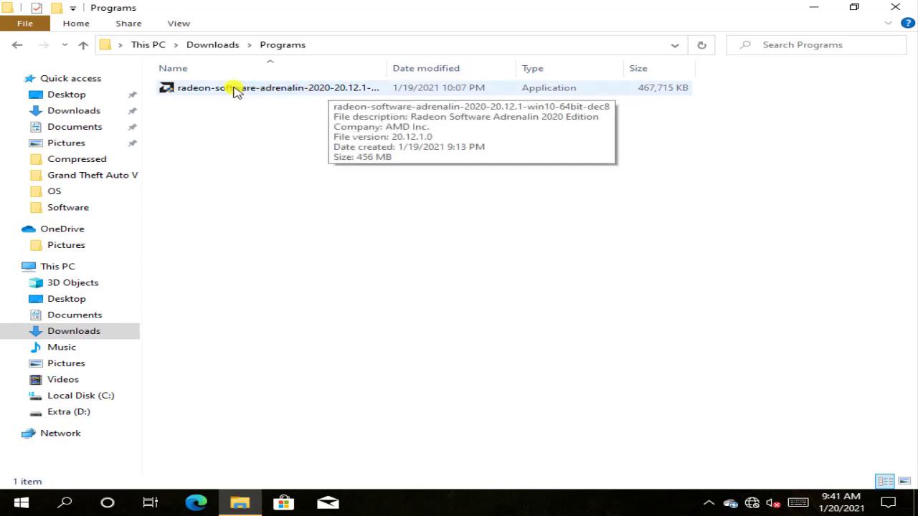
- Run the downloaded Radeon Software Adrenalin 2020 20.12.1 setup, keep the default destination folder, and start the driver installation
{"action": "right_click", "coordinate": [237, 90]}
{"action": "left_click", "coordinate": [290, 113]}
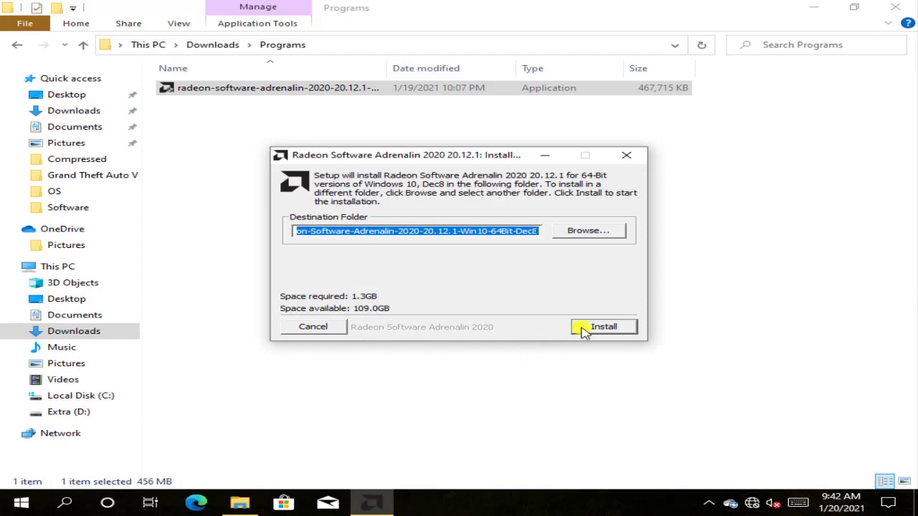
{"action": "left_click", "coordinate": [608, 327]}
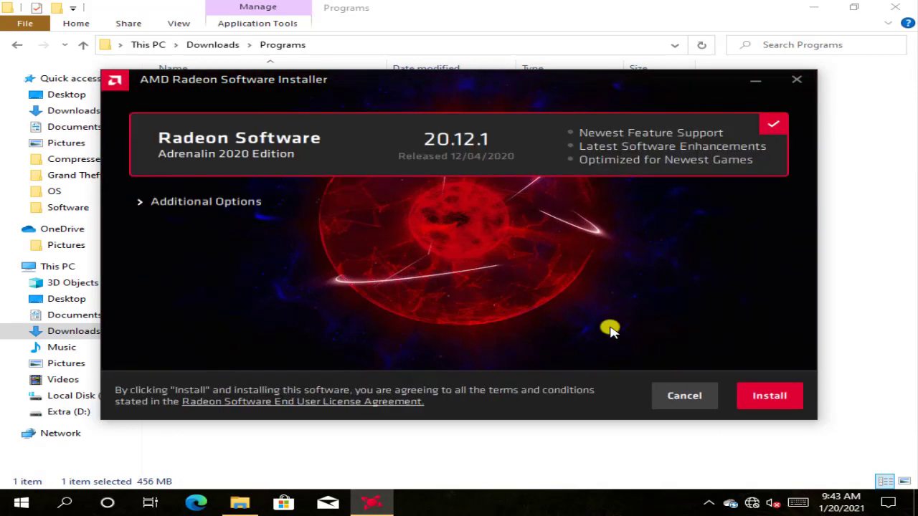
{"action": "left_click", "coordinate": [765, 401]}
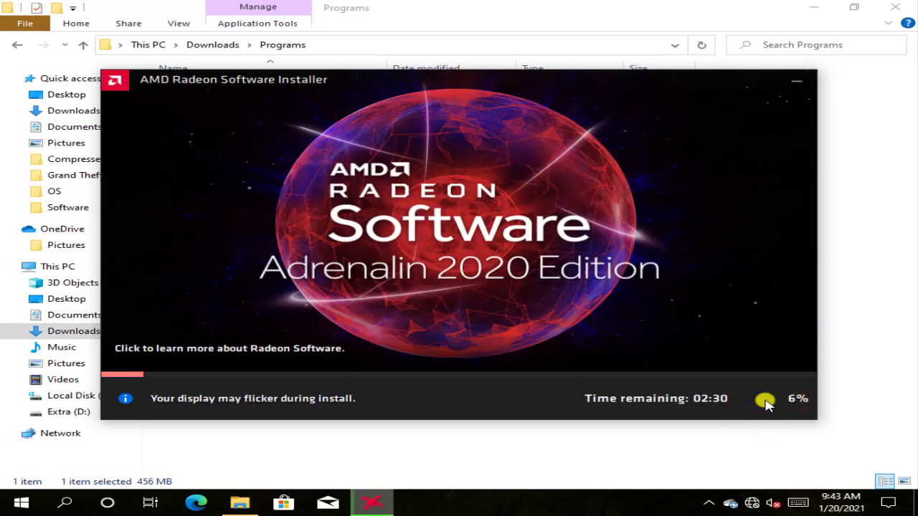